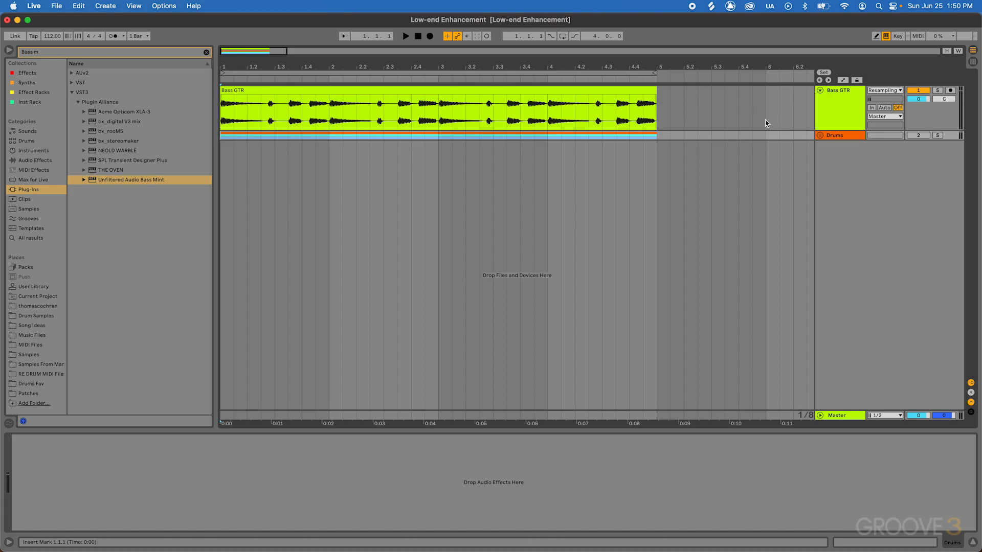
Step: Compare the Bass GTR track's playback with its Bass Mint plug-in switched off and switched on
{"action": "left_click", "coordinate": [829, 108]}
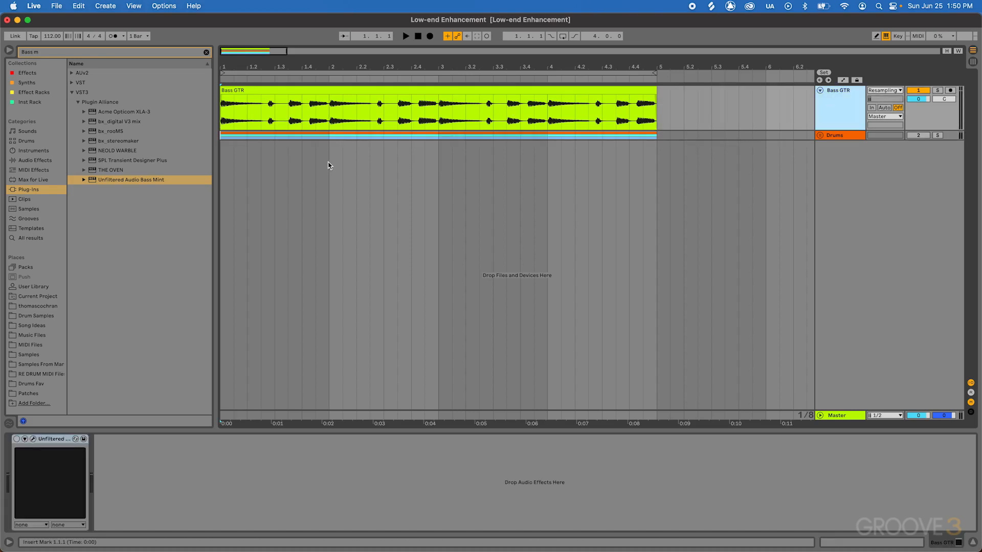
{"action": "key", "text": "space"}
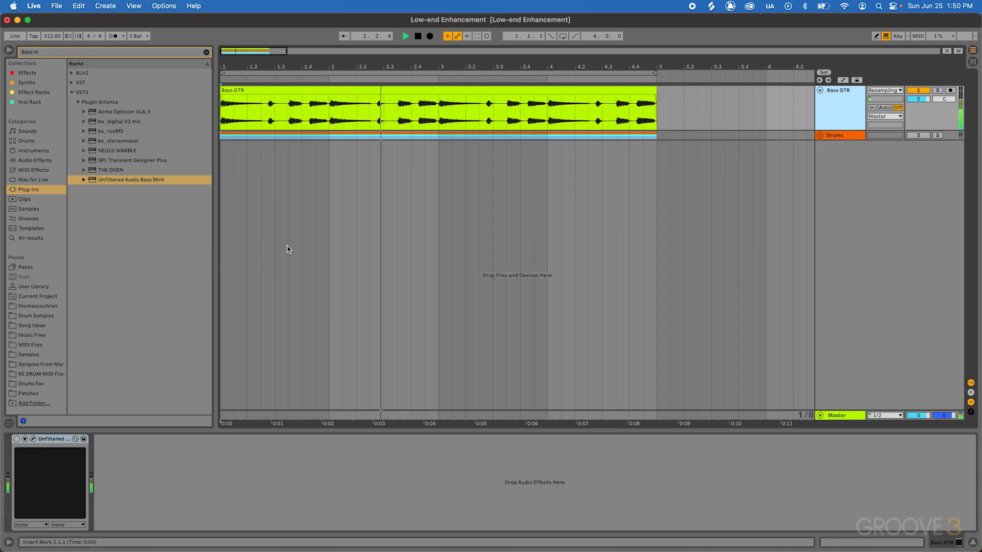
{"action": "key", "text": "space"}
{"action": "left_click", "coordinate": [16, 440]}
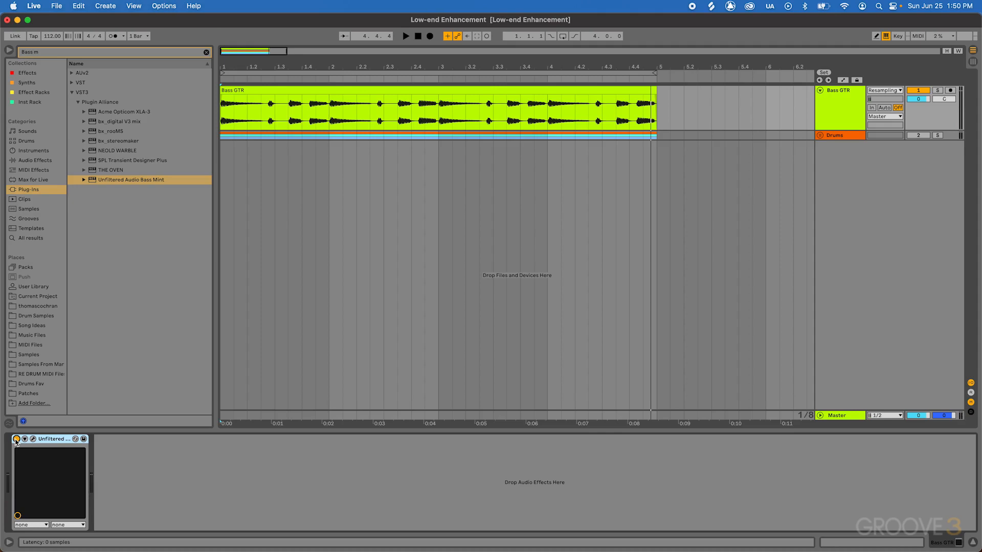
{"action": "key", "text": "space"}
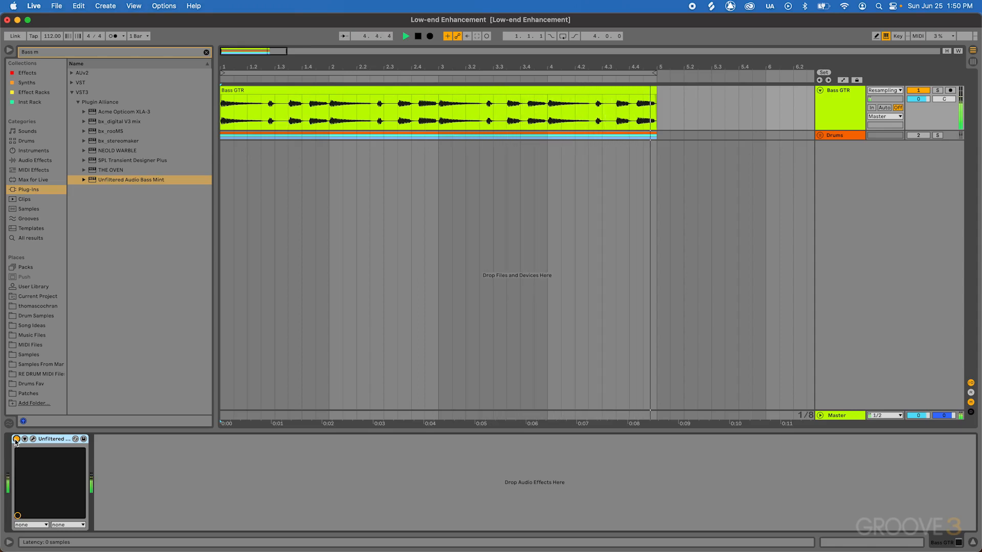
{"action": "key", "text": "space"}
{"action": "left_click", "coordinate": [17, 439]}
Step: Unfold the Drums group, activate it and solo it
{"action": "left_click", "coordinate": [835, 135]}
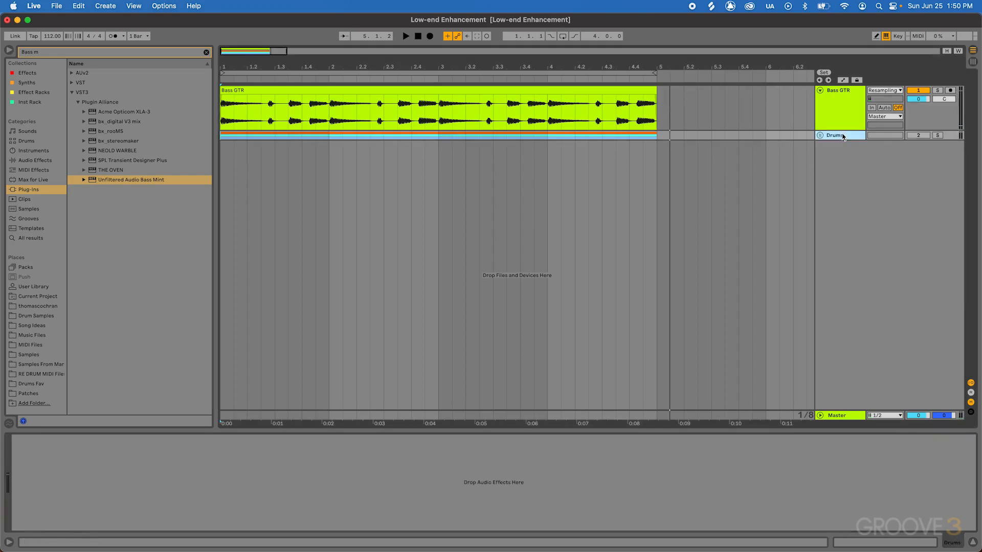
{"action": "left_click", "coordinate": [820, 135]}
{"action": "left_click", "coordinate": [919, 135]}
{"action": "left_click", "coordinate": [939, 137]}
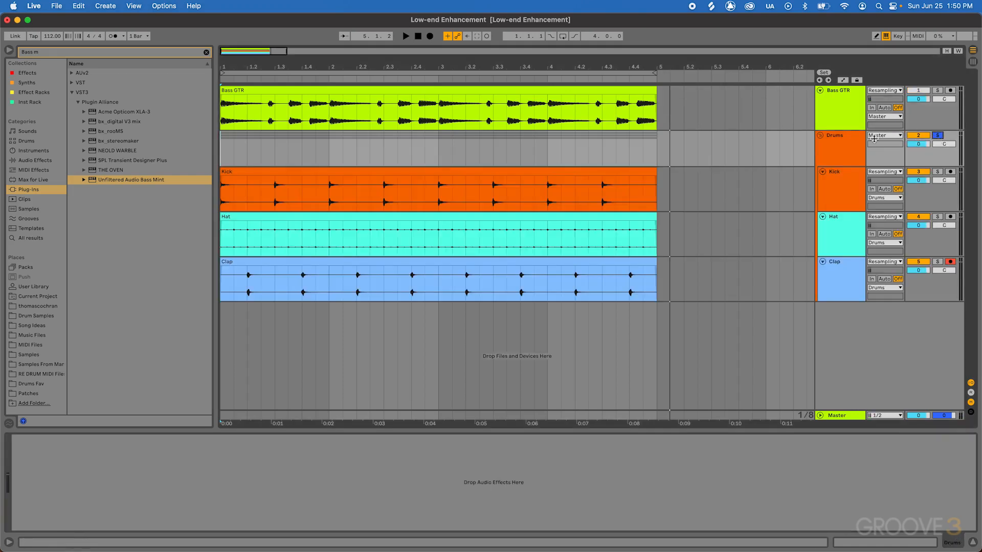
Step: Compare the soloed drums' playback with the Kick track's Bass Mint plug-in switched off and switched on
{"action": "key", "text": "space"}
{"action": "left_click", "coordinate": [840, 190]}
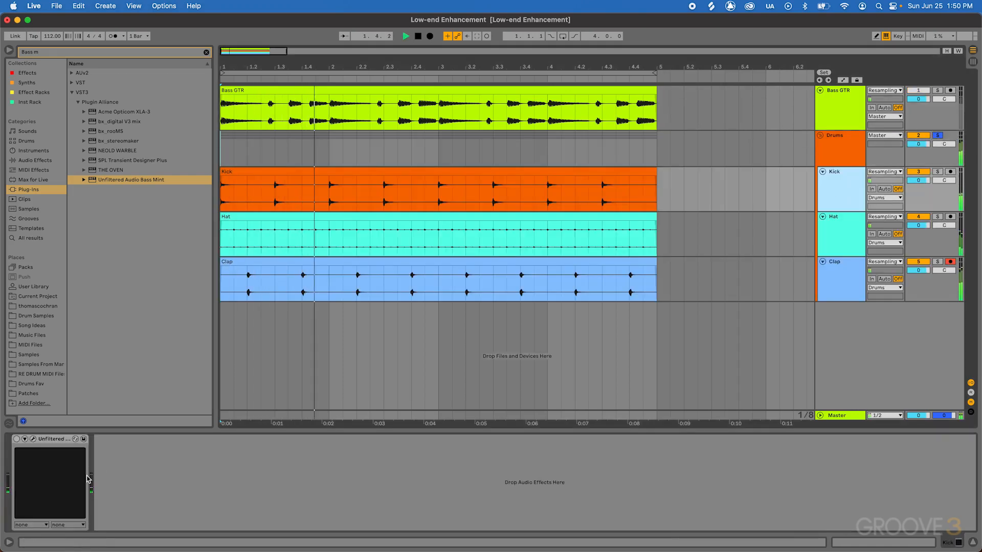
{"action": "key", "text": "space"}
{"action": "left_click", "coordinate": [16, 439]}
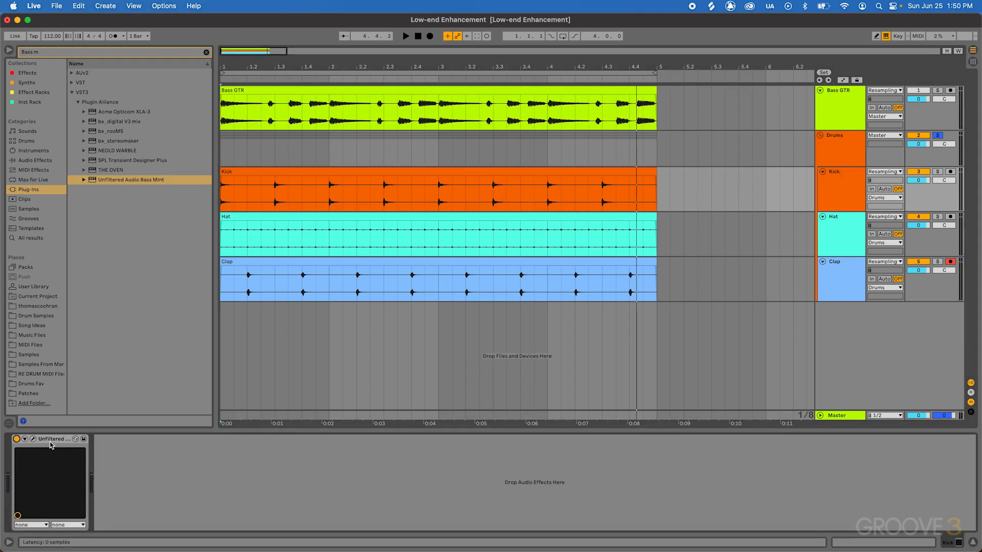
{"action": "key", "text": "space"}
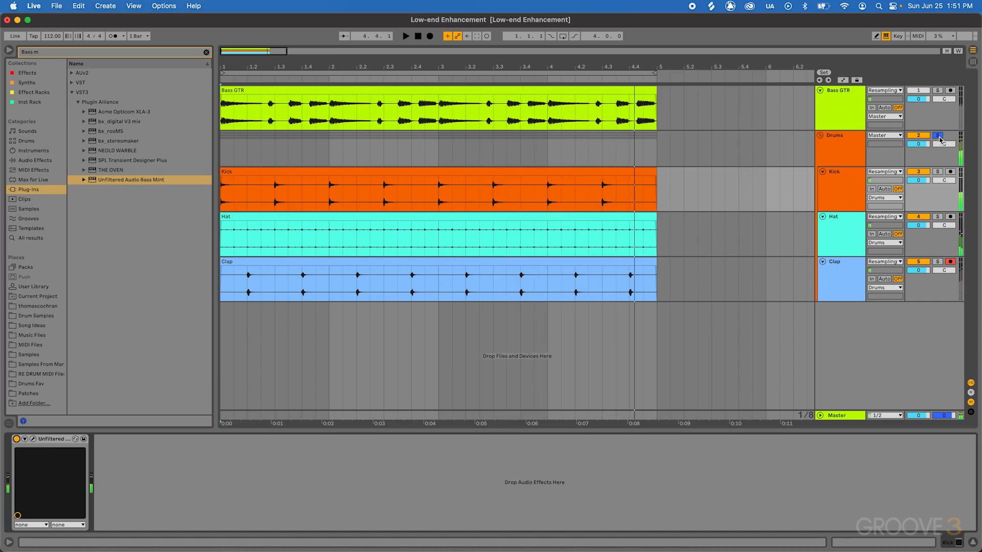
Step: Unsolo the Drums group, fold it and leave it deactivated
{"action": "left_click", "coordinate": [938, 136]}
{"action": "left_click", "coordinate": [824, 141]}
{"action": "left_click", "coordinate": [820, 136]}
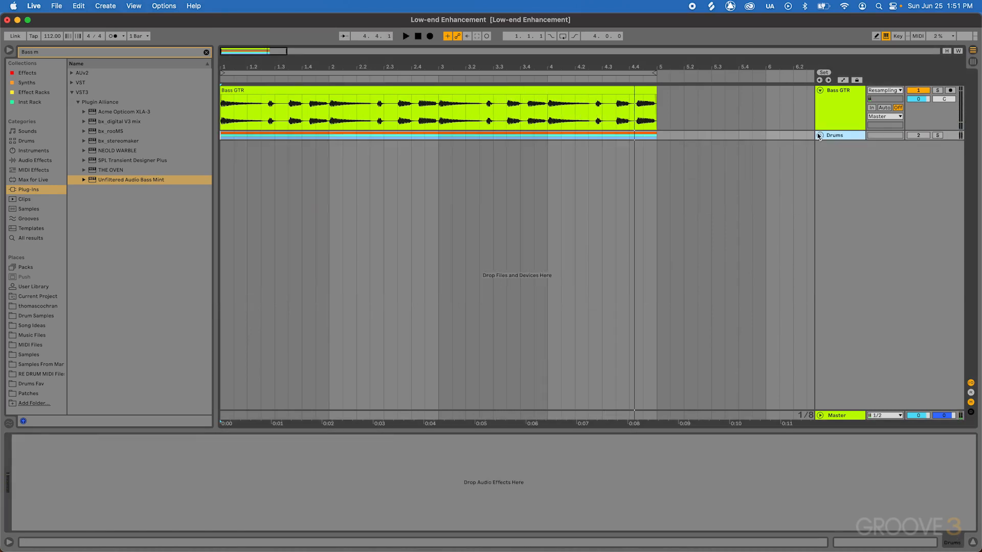
Step: Replace the Bass GTR track's Bass Mint plug-in with a fresh default instance and reposition its window
{"action": "left_click", "coordinate": [829, 125]}
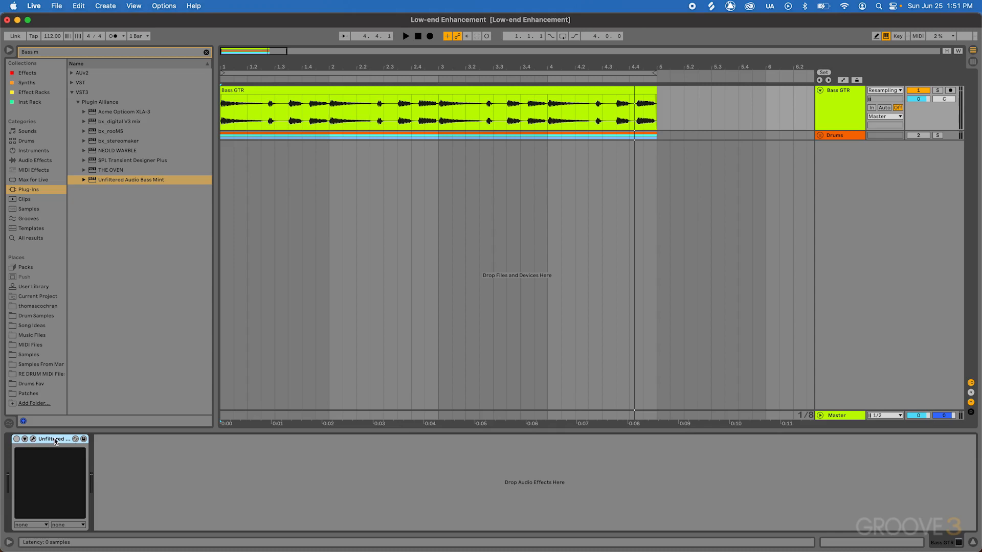
{"action": "key", "text": "Delete"}
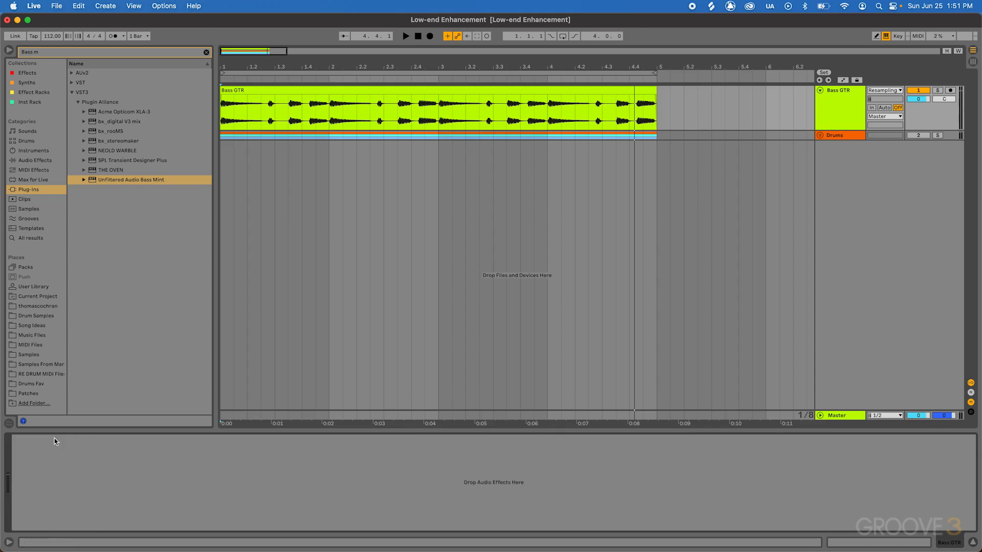
{"action": "double_click", "coordinate": [120, 181]}
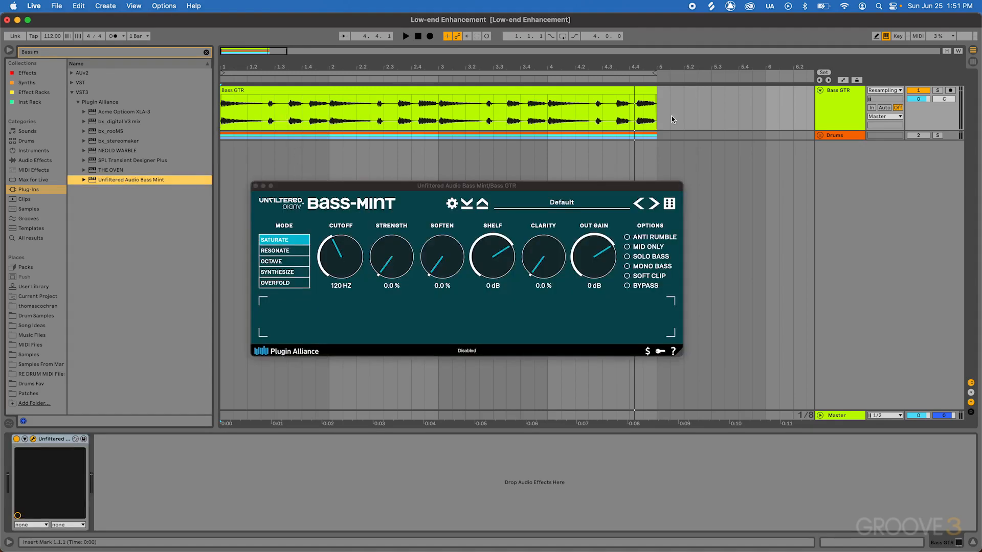
{"action": "left_click", "coordinate": [846, 117]}
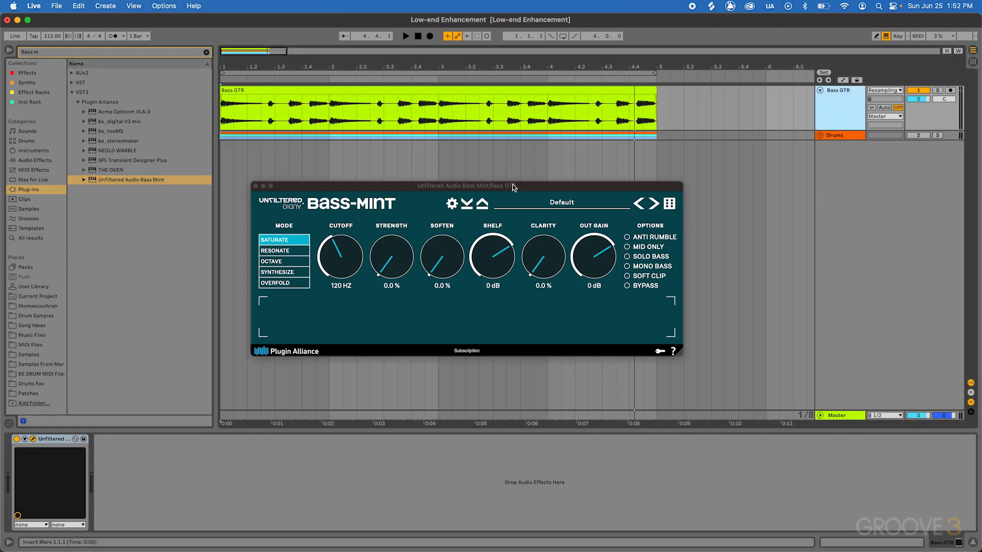
{"action": "left_click_drag", "start_coordinate": [513, 188], "coordinate": [498, 172]}
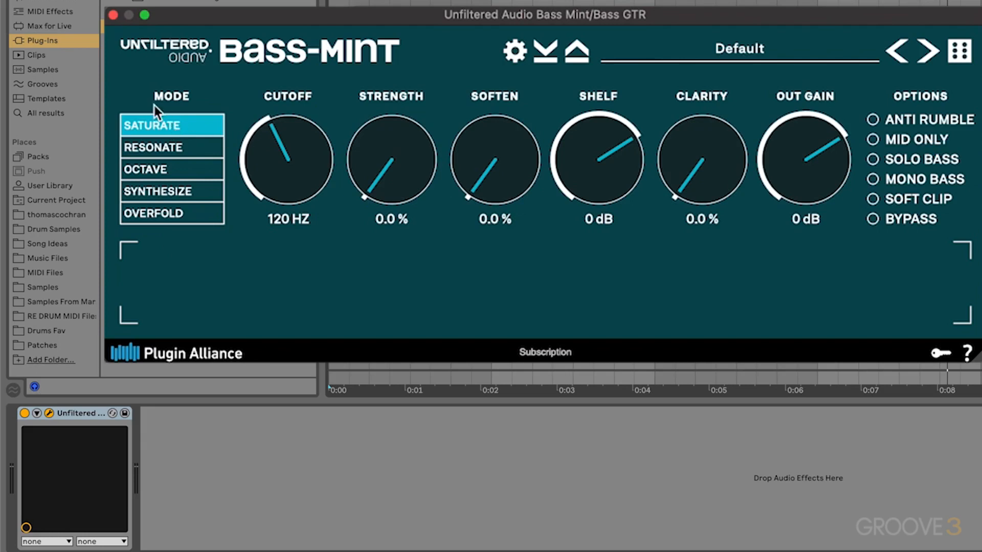
Step: Play the bass guitar and try the Resonate, Octave and Synthesize modes of Bass Mint
{"action": "key", "text": "space"}
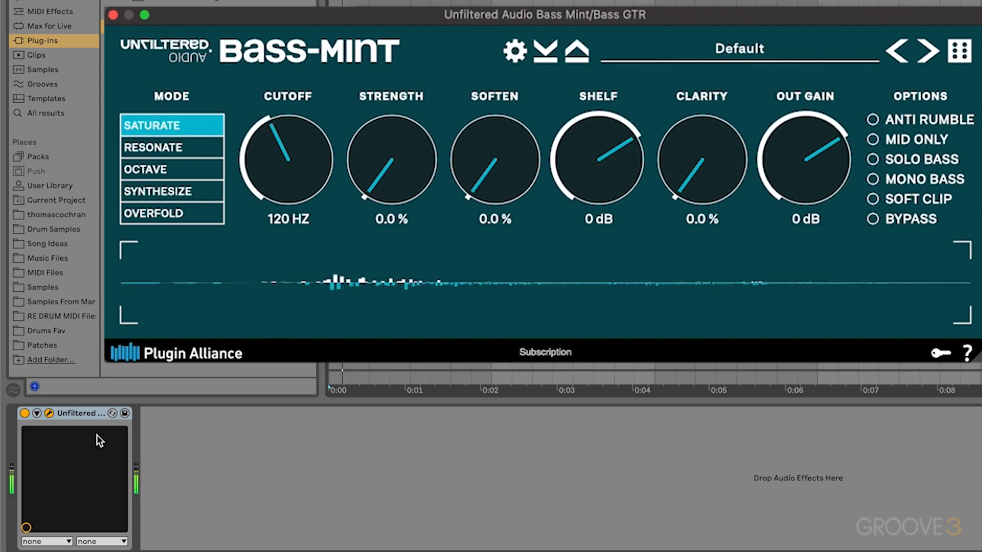
{"action": "left_click", "coordinate": [30, 421]}
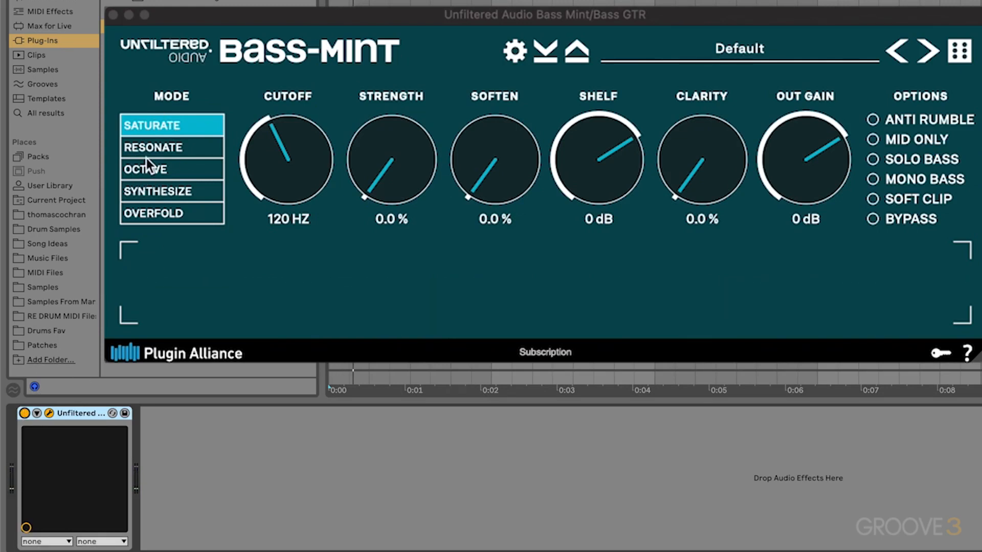
{"action": "left_click", "coordinate": [158, 149]}
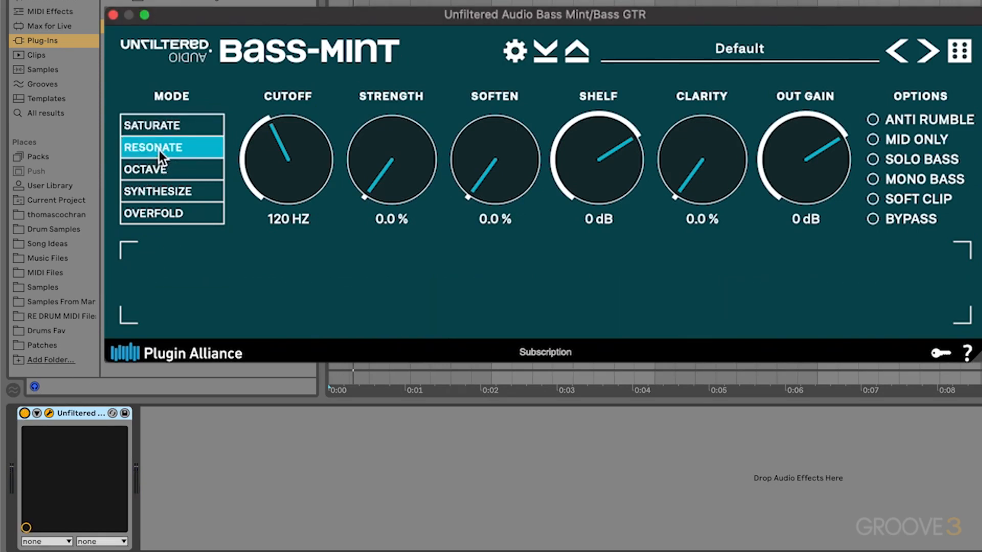
{"action": "left_click", "coordinate": [191, 173]}
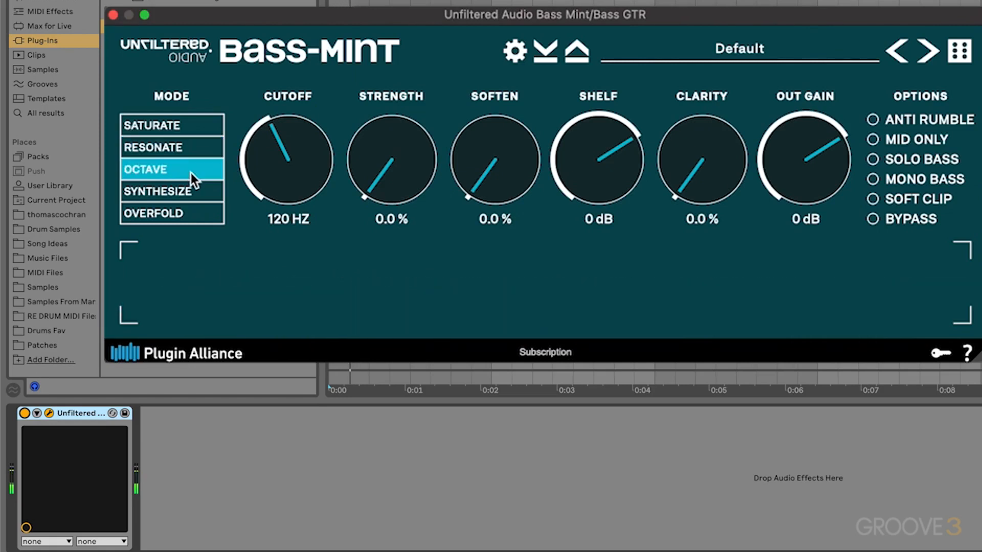
{"action": "left_click", "coordinate": [208, 190]}
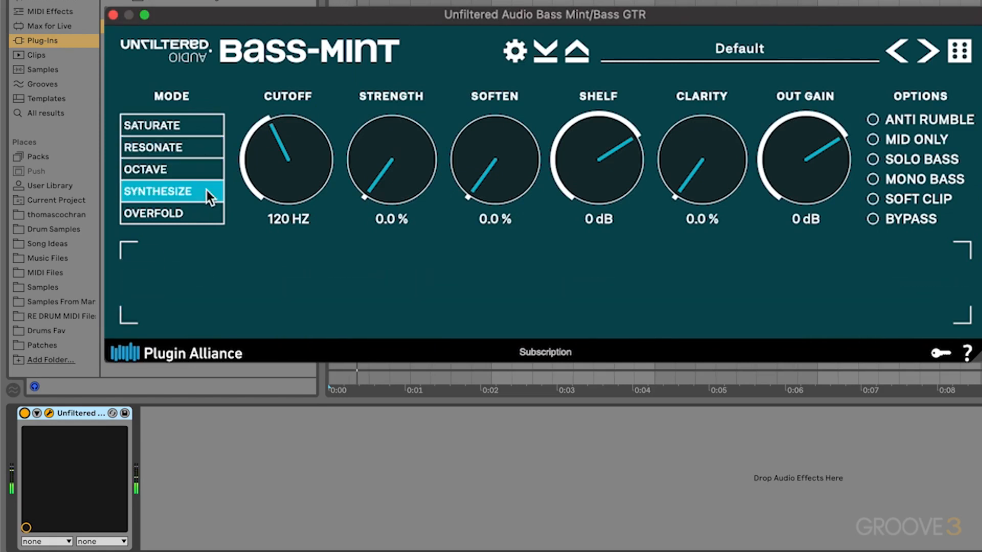
Step: Raise the Bass Mint Strength to 100 % and adjust its Cutoff to 110 Hz
{"action": "left_click_drag", "start_coordinate": [296, 169], "coordinate": [309, 79]}
{"action": "left_click_drag", "start_coordinate": [402, 158], "coordinate": [438, 2]}
{"action": "left_click_drag", "start_coordinate": [336, 136], "coordinate": [284, 202]}
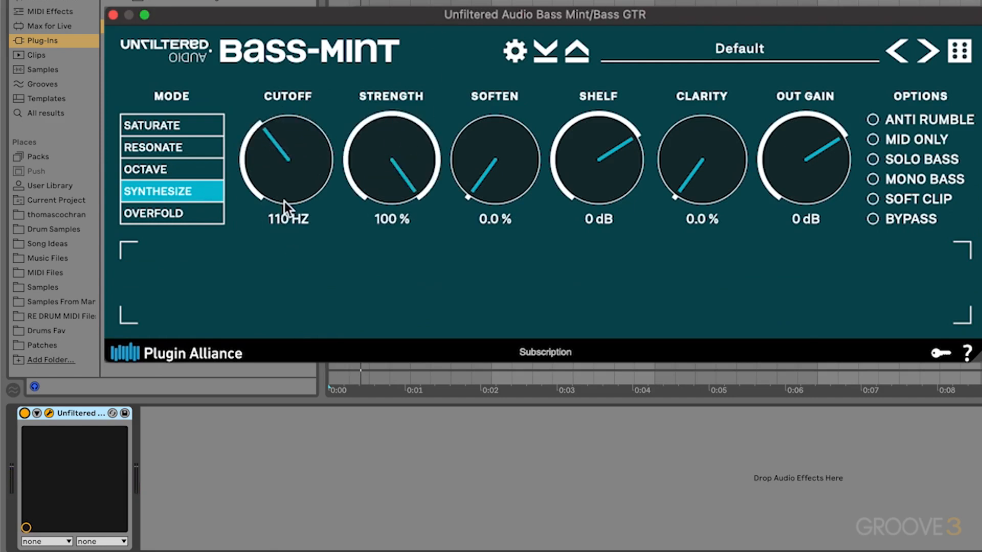
Step: Audition the Saturate, Resonate, Octave, Synthesize and Overfold modes on the bass guitar, finishing on Saturate
{"action": "left_click", "coordinate": [192, 125]}
{"action": "left_click", "coordinate": [196, 149]}
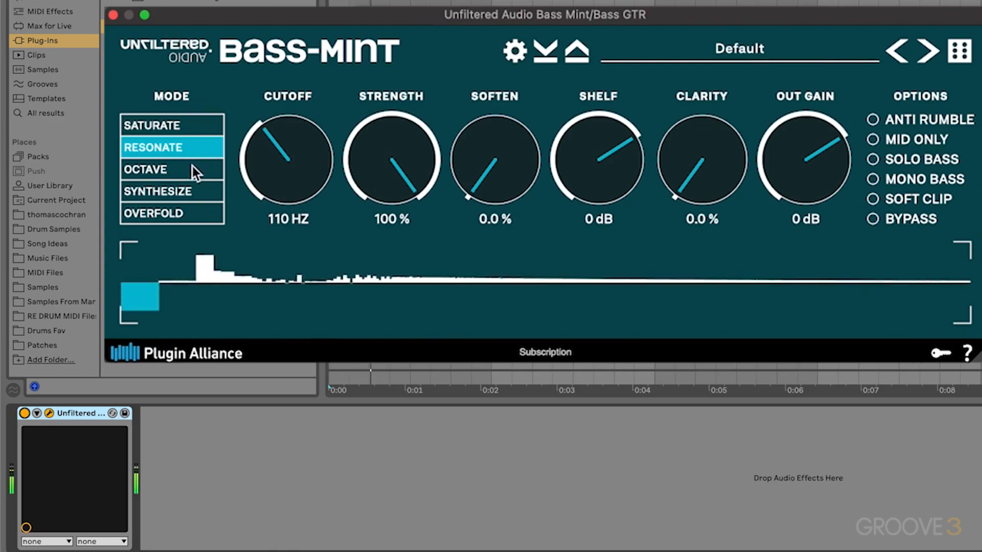
{"action": "left_click", "coordinate": [193, 169]}
{"action": "left_click", "coordinate": [199, 185]}
{"action": "left_click", "coordinate": [195, 210]}
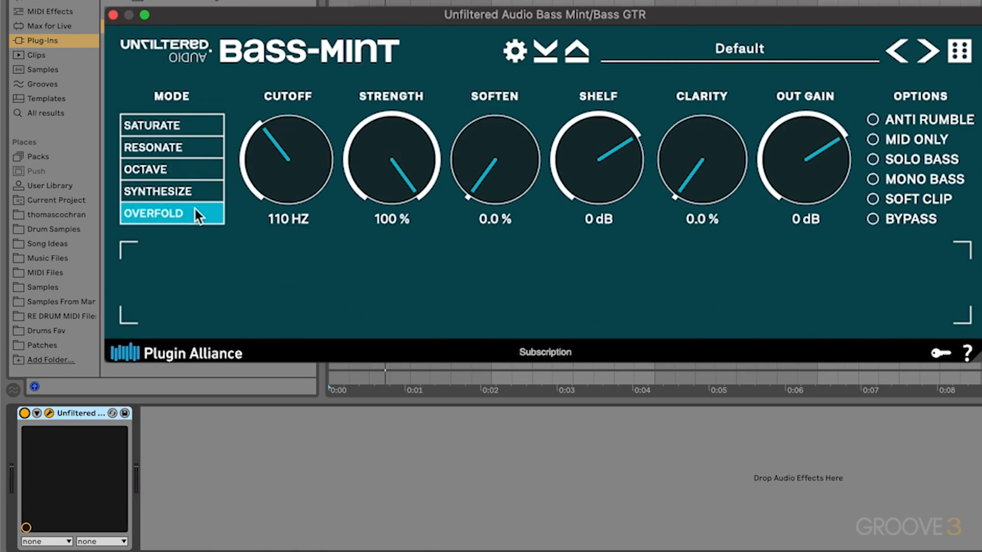
{"action": "left_click", "coordinate": [194, 129]}
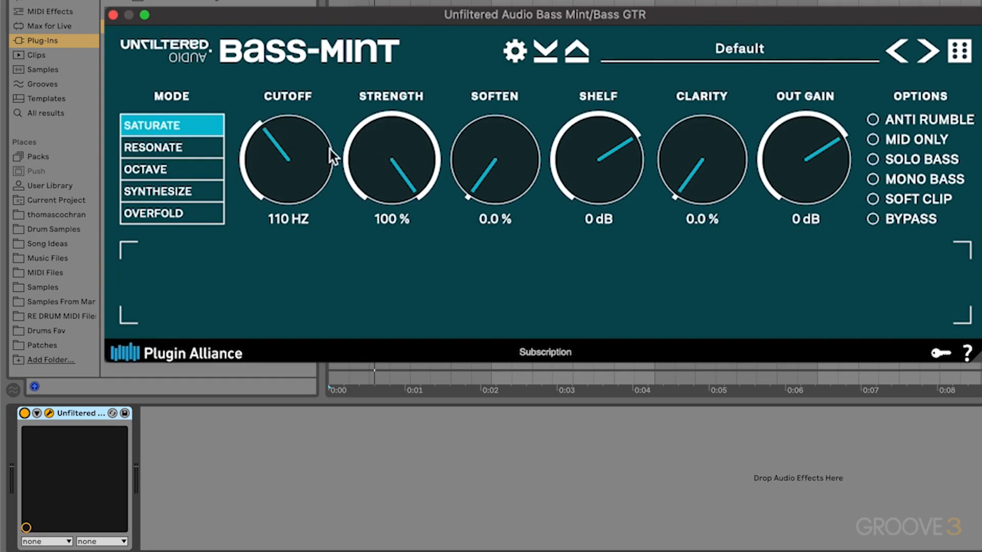
Step: Sweep the Saturate mode's Cutoff between 30 Hz and about 187 Hz, and settle it at 90.2 Hz
{"action": "left_click_drag", "start_coordinate": [311, 173], "coordinate": [299, 216]}
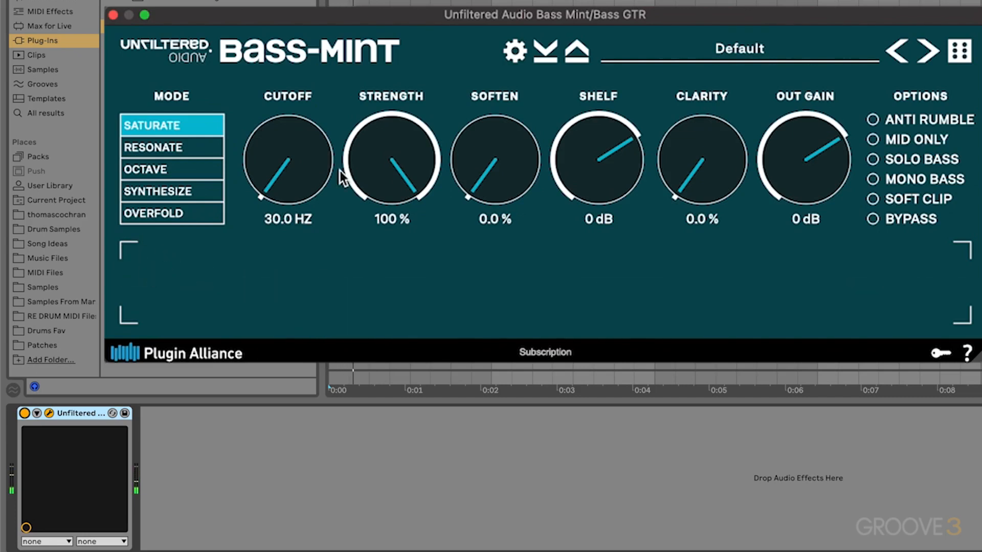
{"action": "left_click_drag", "start_coordinate": [307, 164], "coordinate": [278, 174]}
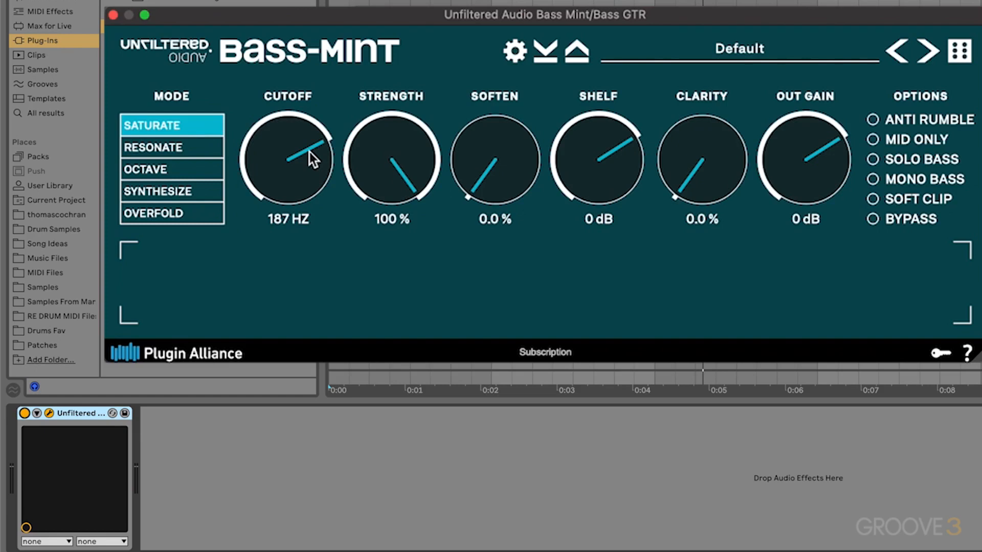
{"action": "left_click_drag", "start_coordinate": [293, 170], "coordinate": [273, 263]}
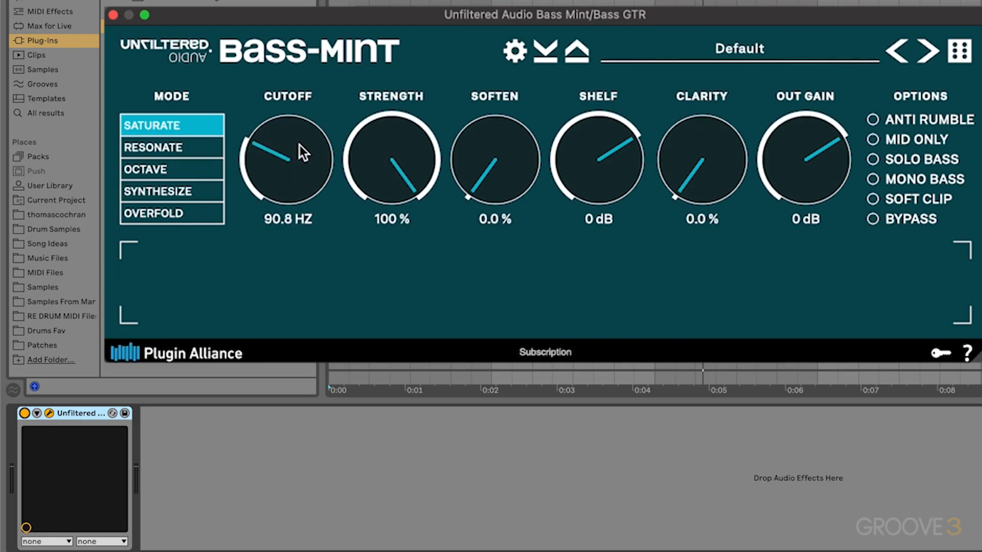
{"action": "scroll", "coordinate": [300, 144], "scroll_direction": "up", "scroll_amount": 3}
{"action": "left_click_drag", "start_coordinate": [299, 143], "coordinate": [300, 144]}
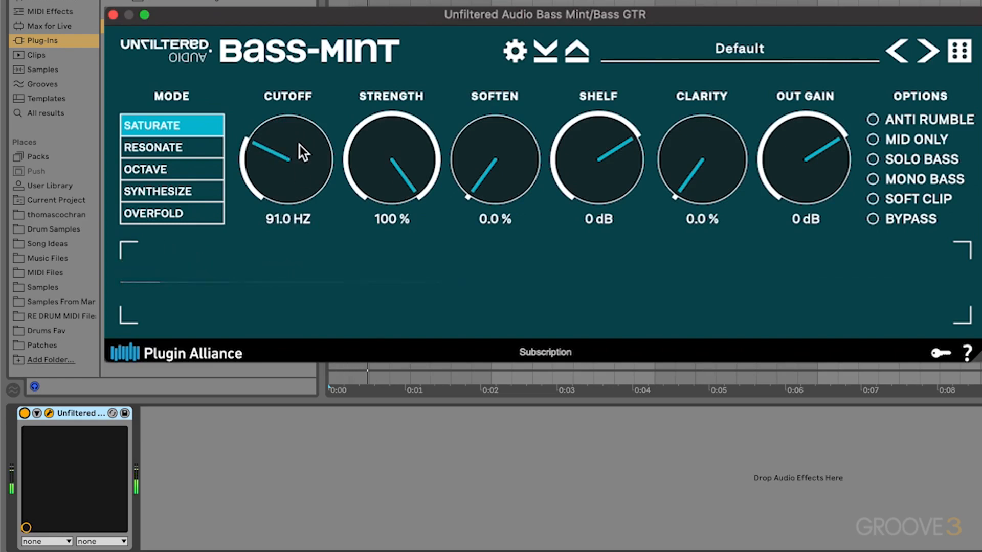
{"action": "left_click_drag", "start_coordinate": [300, 146], "coordinate": [300, 145]}
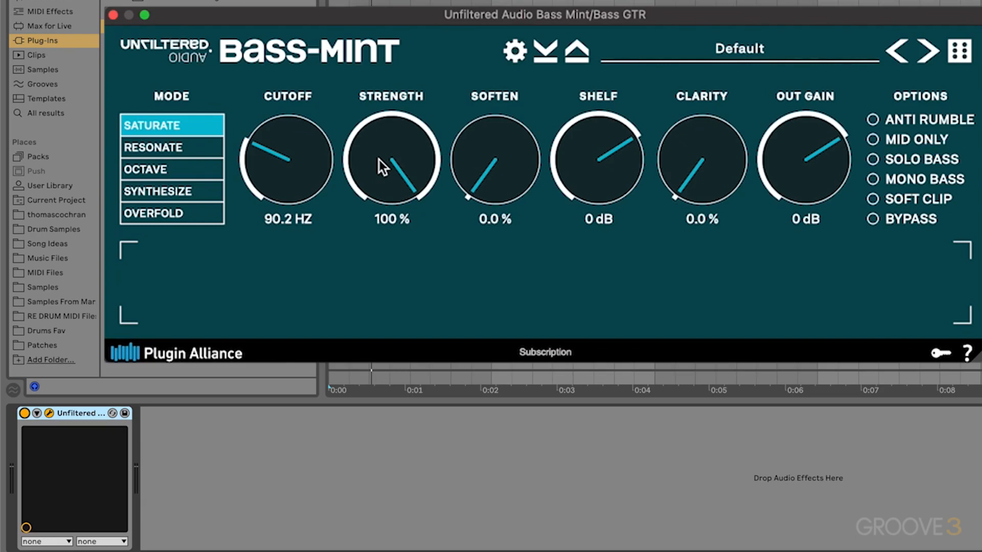
Step: Lower the Strength to 71.8 %, comparing the bass guitar with the plug-in switched off and on
{"action": "left_click_drag", "start_coordinate": [378, 160], "coordinate": [382, 234]}
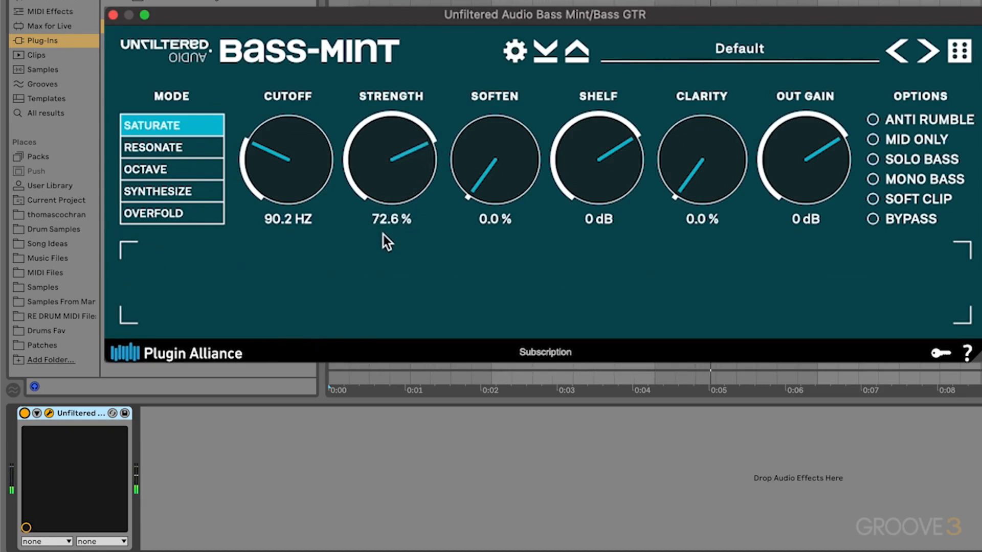
{"action": "left_click", "coordinate": [27, 414]}
{"action": "key", "text": "space"}
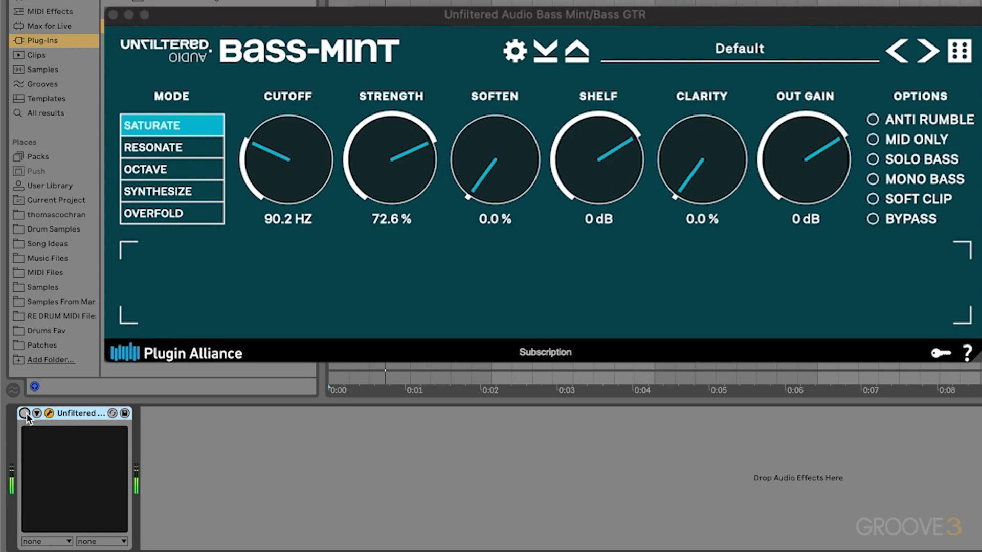
{"action": "left_click", "coordinate": [27, 414]}
{"action": "key", "text": "space"}
{"action": "key", "text": "space"}
{"action": "left_click_drag", "start_coordinate": [393, 188], "coordinate": [393, 191]}
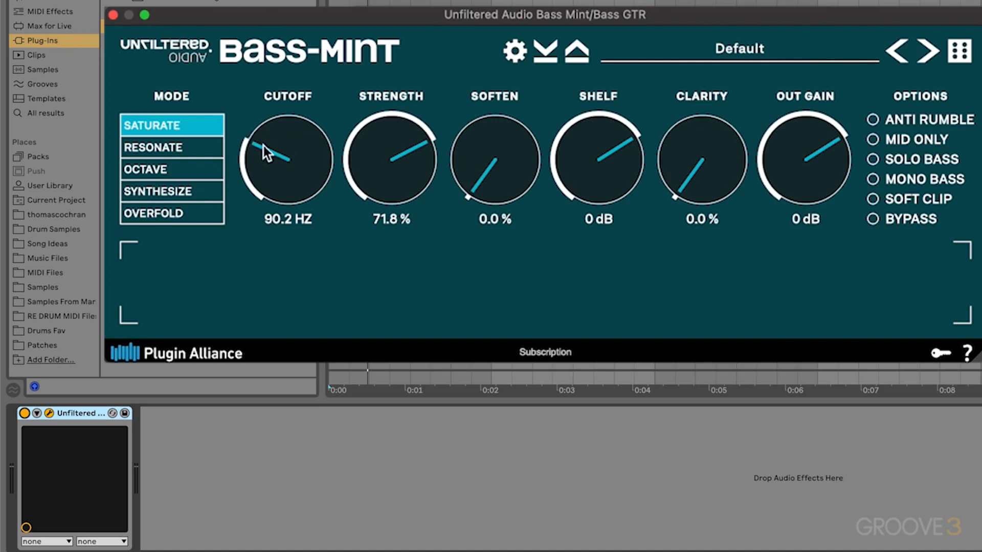
Step: Sweep the Shelf gain up to 4.4 dB and down to -21.8 dB, and bring it to -2.0 dB
{"action": "left_click_drag", "start_coordinate": [594, 173], "coordinate": [596, 142]}
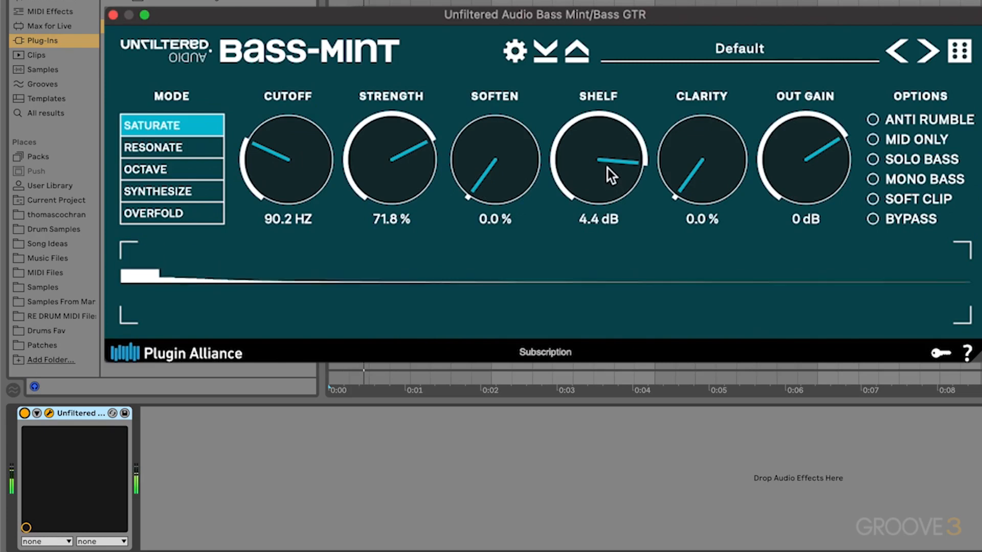
{"action": "left_click_drag", "start_coordinate": [607, 169], "coordinate": [581, 278]}
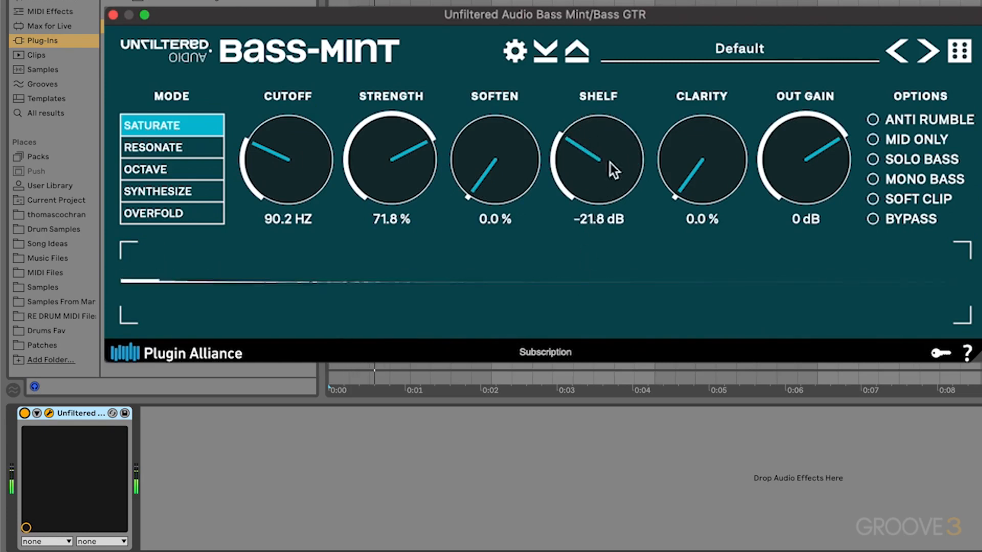
{"action": "mouse_move", "coordinate": [618, 133]}
{"action": "left_mouse_down"}
{"action": "mouse_move", "coordinate": [621, 50]}
{"action": "mouse_move", "coordinate": [599, 127]}
{"action": "left_mouse_up"}
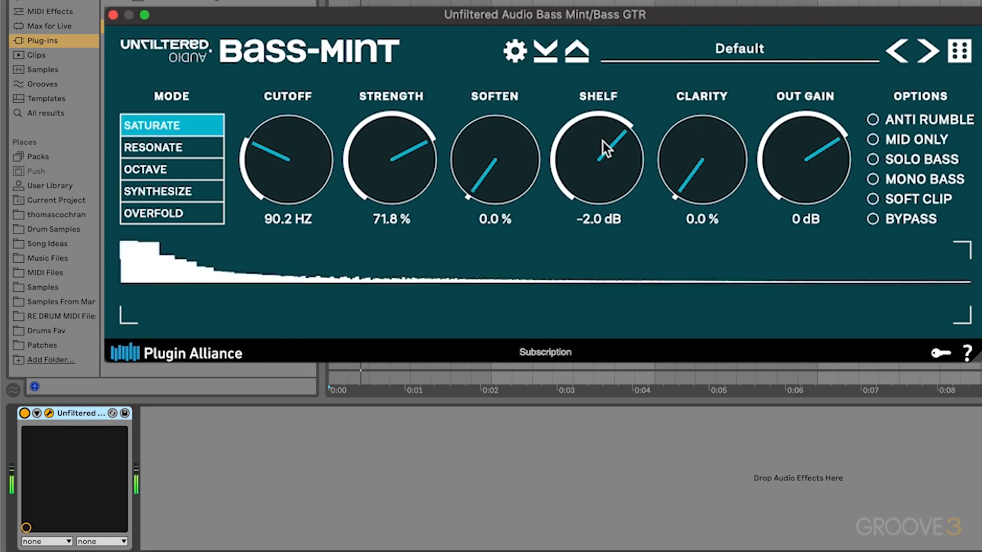
Step: Bring the Shelf to -1.5 dB and compare Clarity at 0 % and 100 %, ending at 100 %
{"action": "mouse_move", "coordinate": [603, 142]}
{"action": "left_mouse_down"}
{"action": "mouse_move", "coordinate": [603, 124]}
{"action": "mouse_move", "coordinate": [602, 138]}
{"action": "left_mouse_up"}
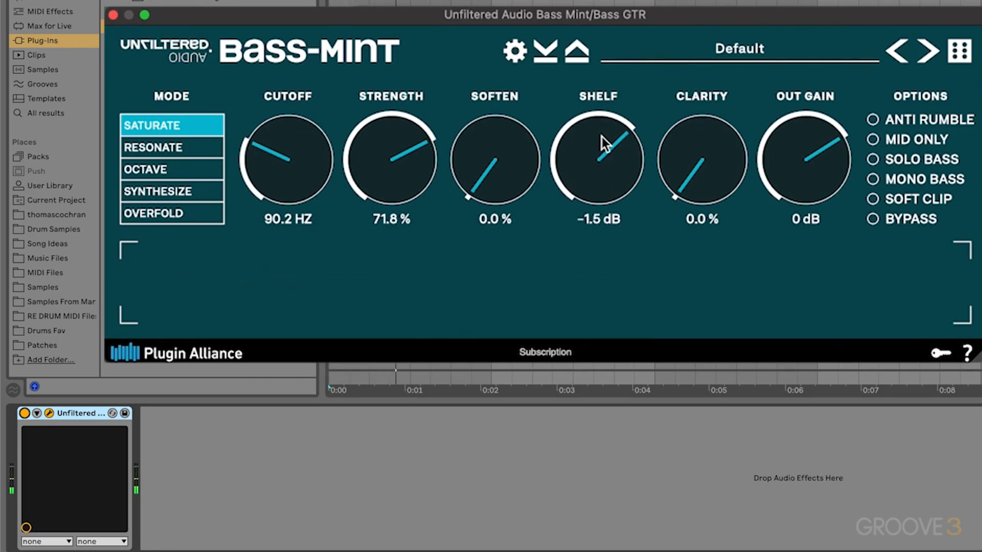
{"action": "left_click_drag", "start_coordinate": [722, 175], "coordinate": [744, 1]}
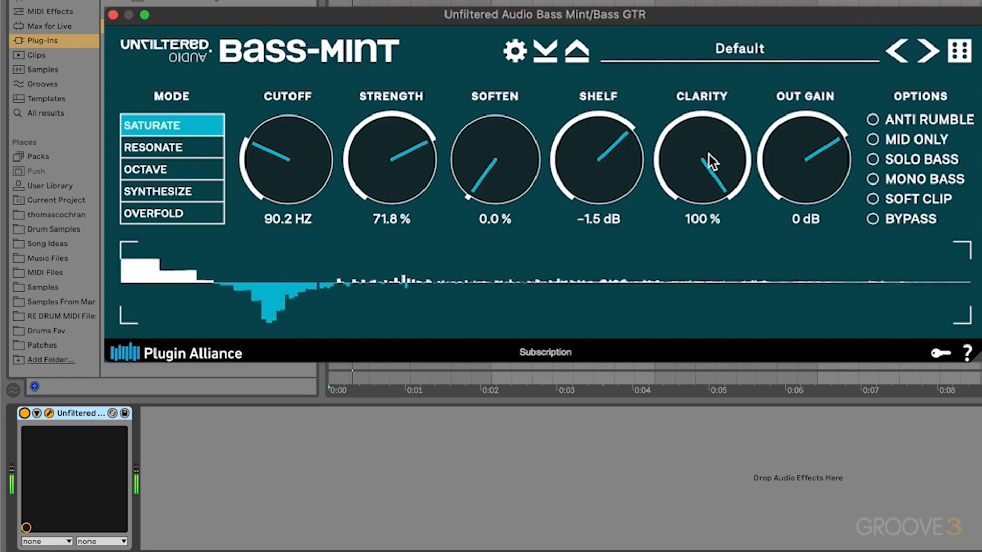
{"action": "left_click_drag", "start_coordinate": [709, 155], "coordinate": [713, 369]}
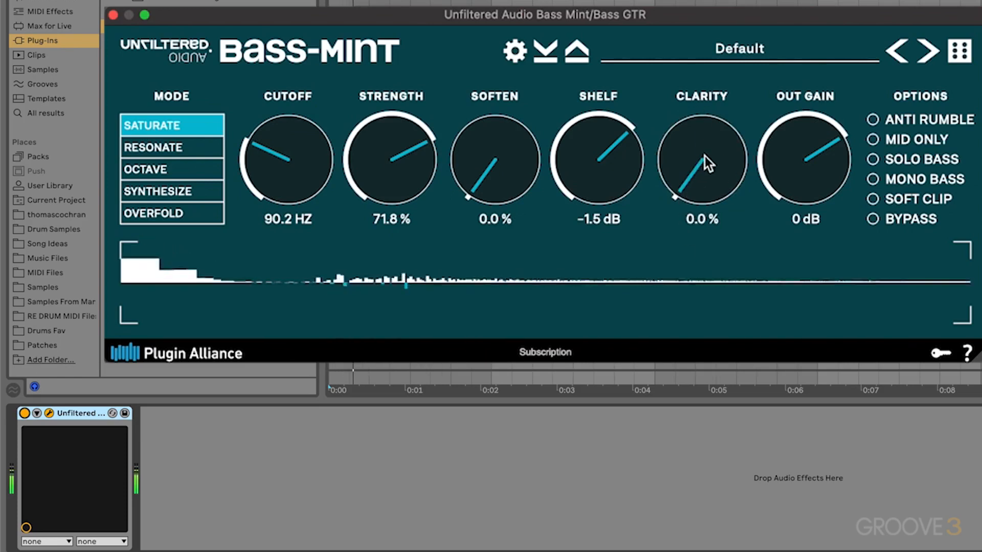
{"action": "left_click_drag", "start_coordinate": [705, 156], "coordinate": [711, 10]}
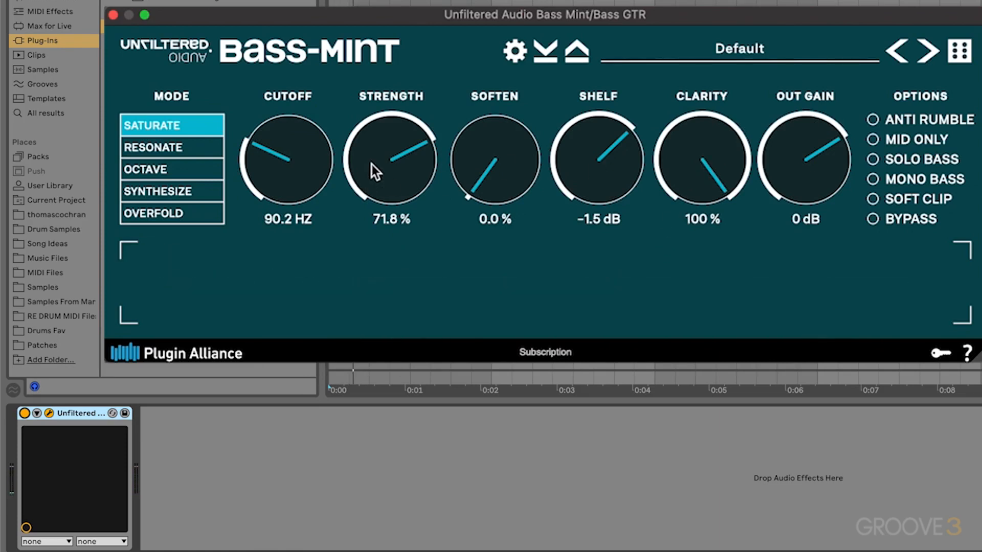
Step: Fine-tune the bass guitar settings to Strength 75.5 %, Clarity 90.3 % and Cutoff 92.5 Hz, with Anti Rumble and Soft Clip enabled
{"action": "left_click_drag", "start_coordinate": [372, 164], "coordinate": [372, 155]}
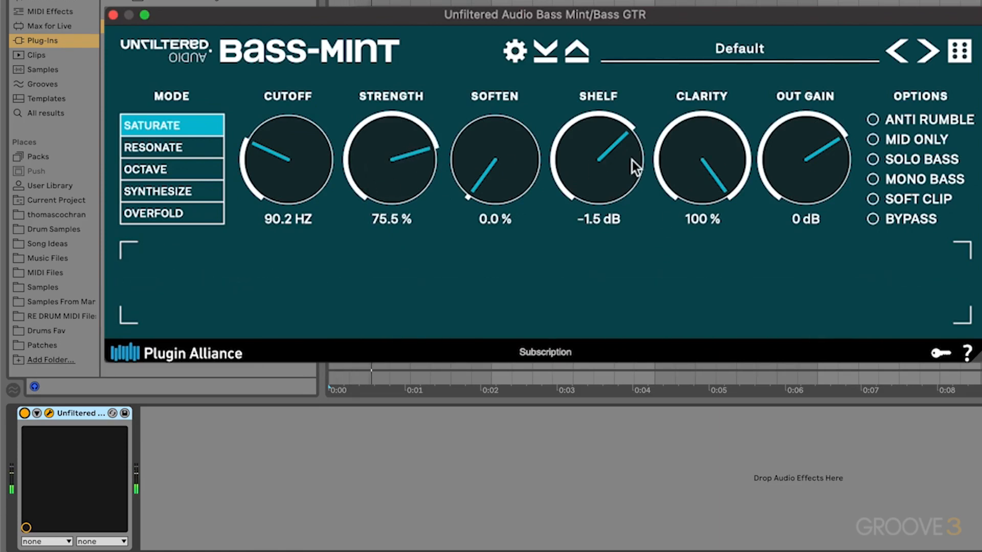
{"action": "left_click_drag", "start_coordinate": [698, 167], "coordinate": [693, 185]}
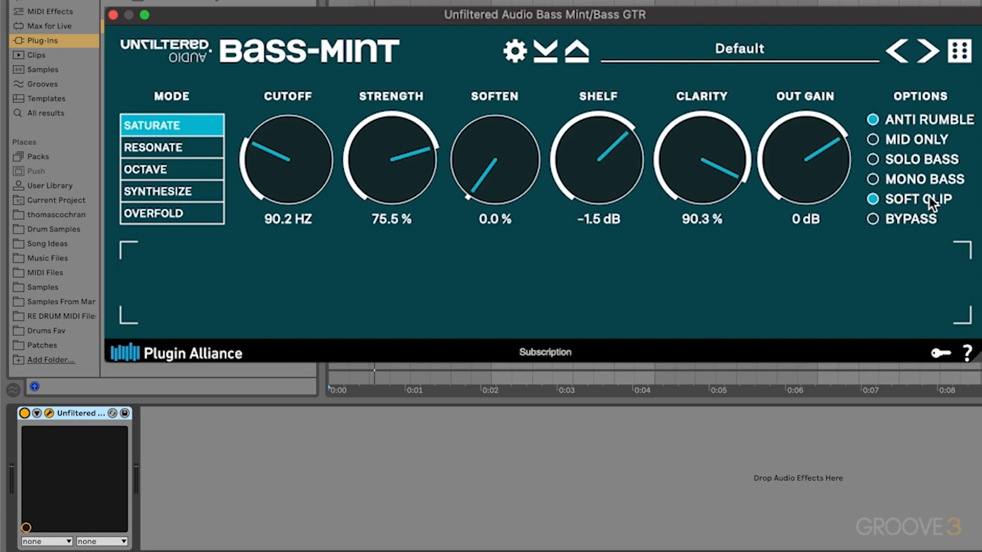
{"action": "key", "text": "space"}
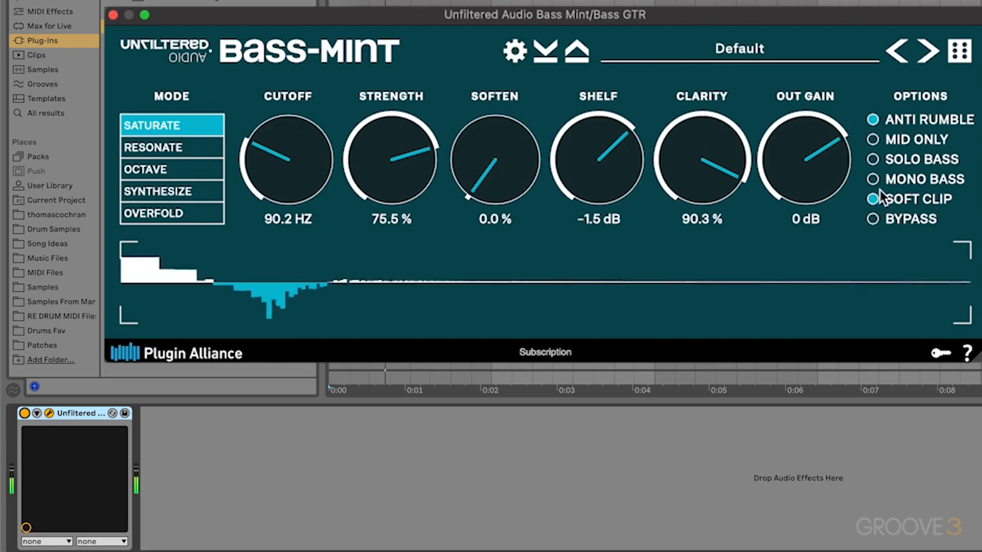
{"action": "left_click_drag", "start_coordinate": [303, 156], "coordinate": [303, 153]}
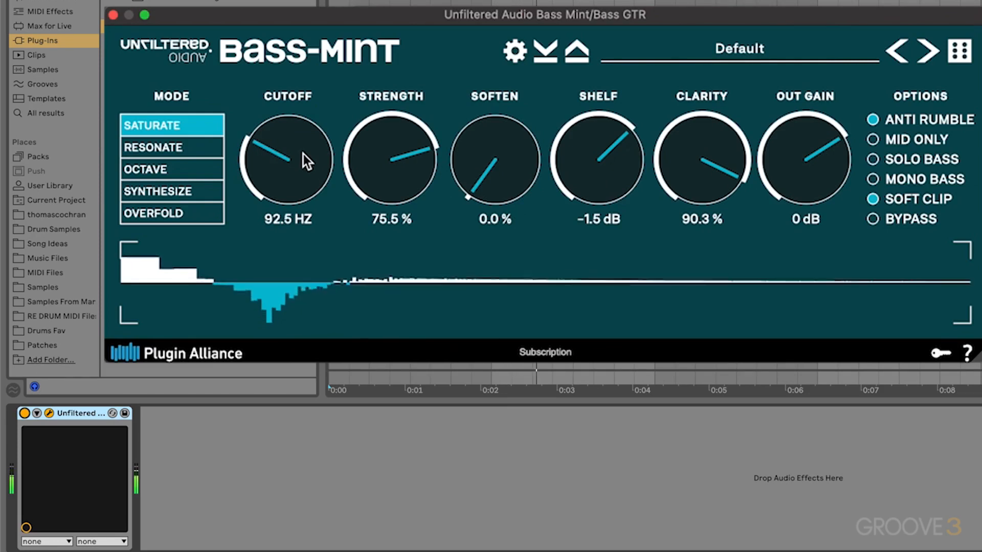
Step: Compare the bass guitar with the plug-in switched off and on, leaving it switched on
{"action": "left_click", "coordinate": [23, 414]}
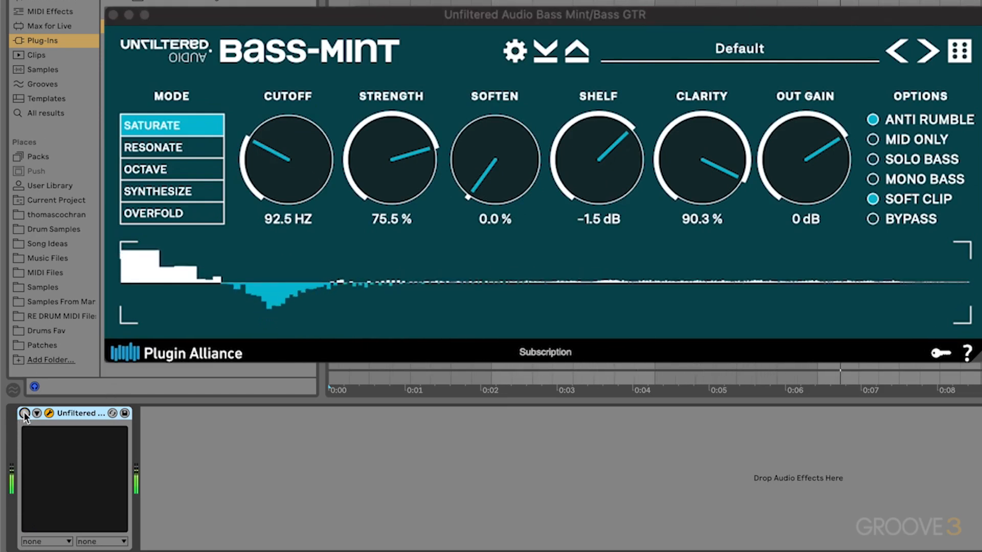
{"action": "left_click", "coordinate": [24, 414]}
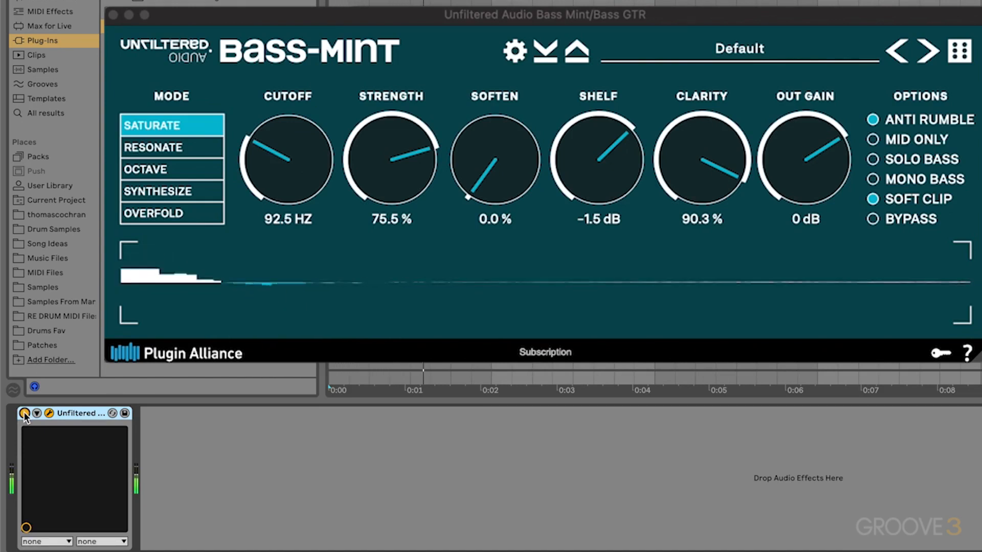
{"action": "key", "text": "space"}
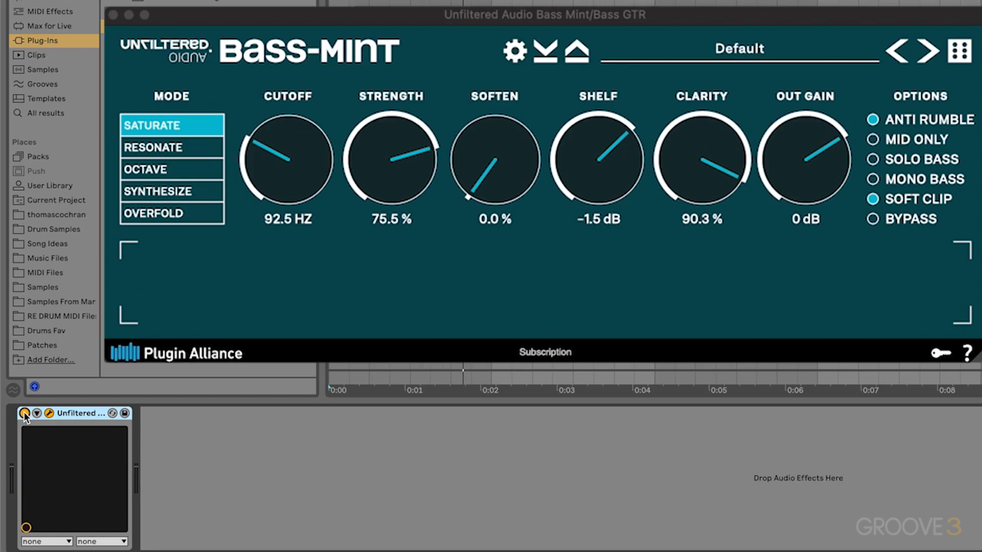
{"action": "left_click", "coordinate": [24, 413]}
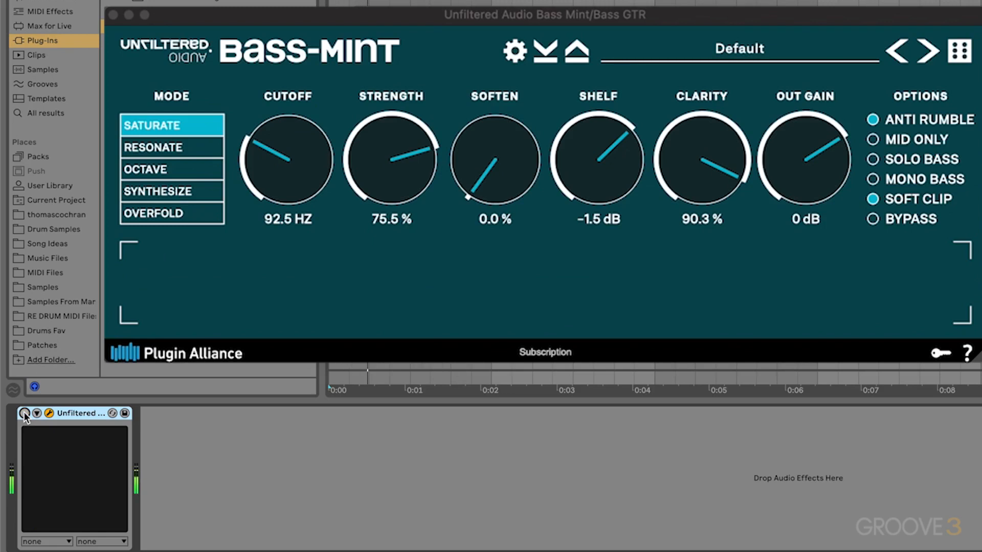
{"action": "left_click", "coordinate": [24, 413]}
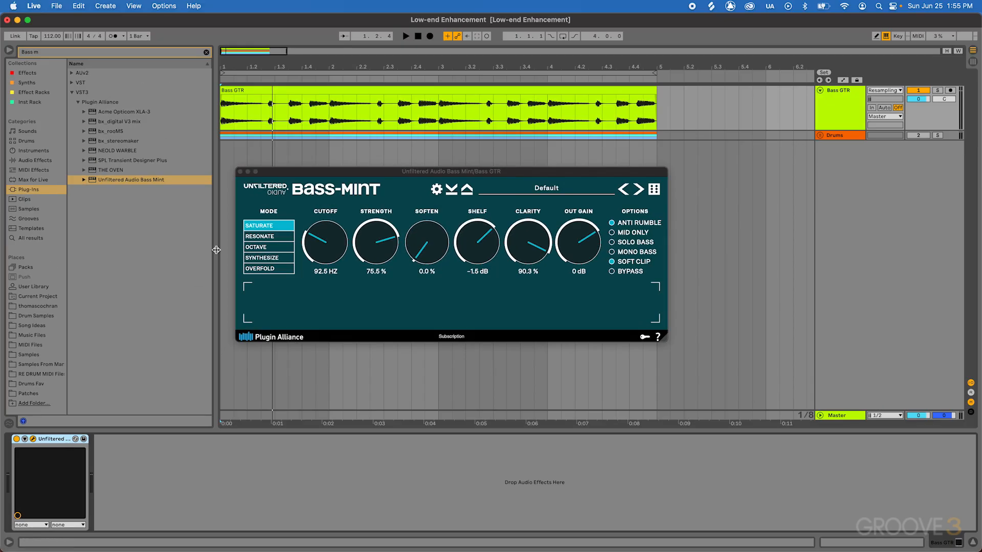
Step: Close the plug-in window, unfold and solo the Drums group, and switch off the existing plug-in on the Kick track
{"action": "left_click", "coordinate": [240, 172]}
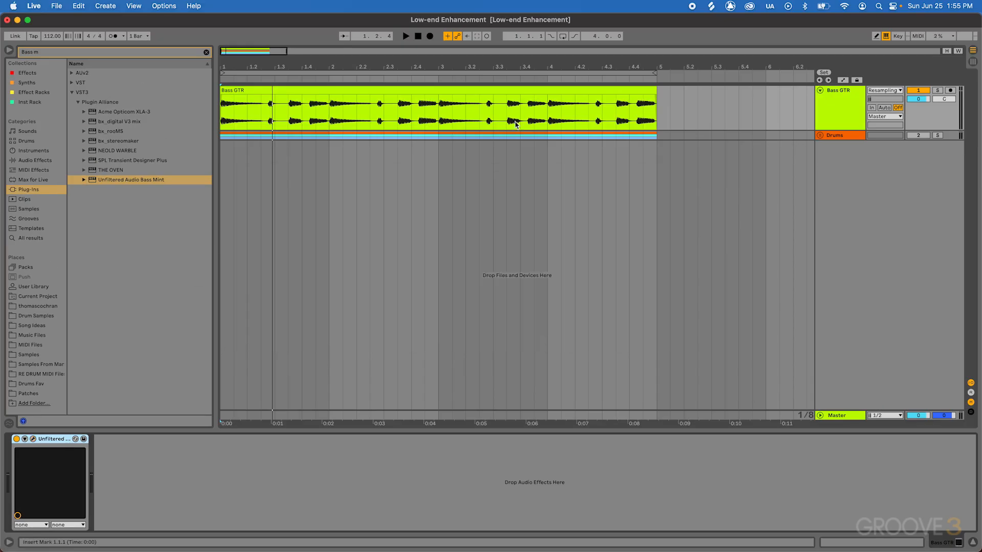
{"action": "left_click", "coordinate": [820, 135]}
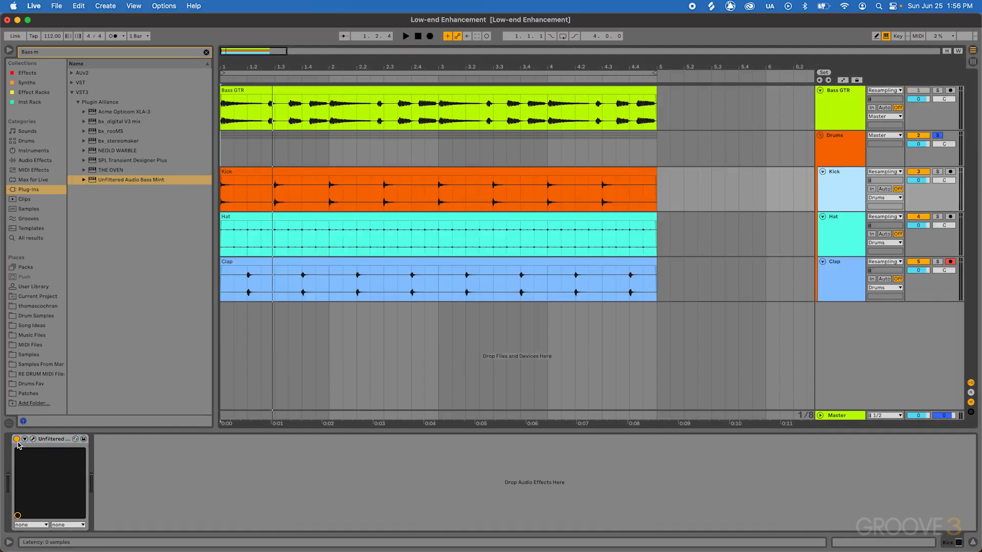
{"action": "left_click", "coordinate": [341, 190]}
{"action": "left_click", "coordinate": [224, 198]}
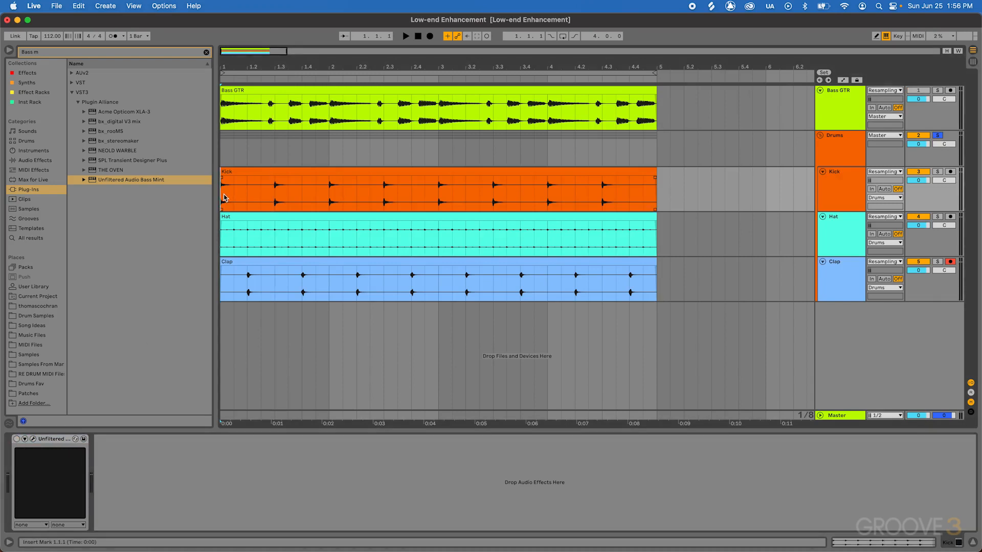
Step: Solo the Kick track and audition the unprocessed kick
{"action": "scroll", "coordinate": [224, 198], "scroll_direction": "up", "scroll_amount": 1}
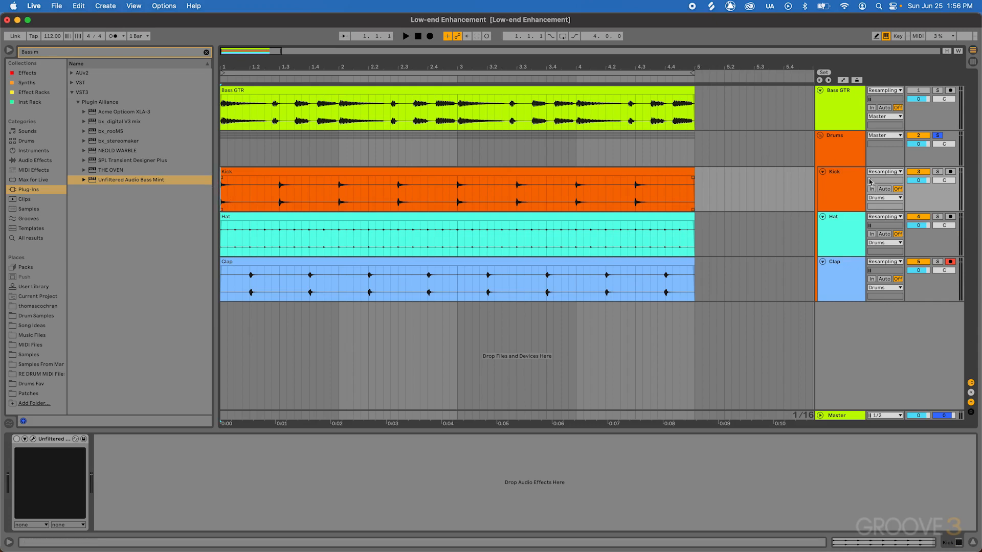
{"action": "left_click", "coordinate": [937, 172]}
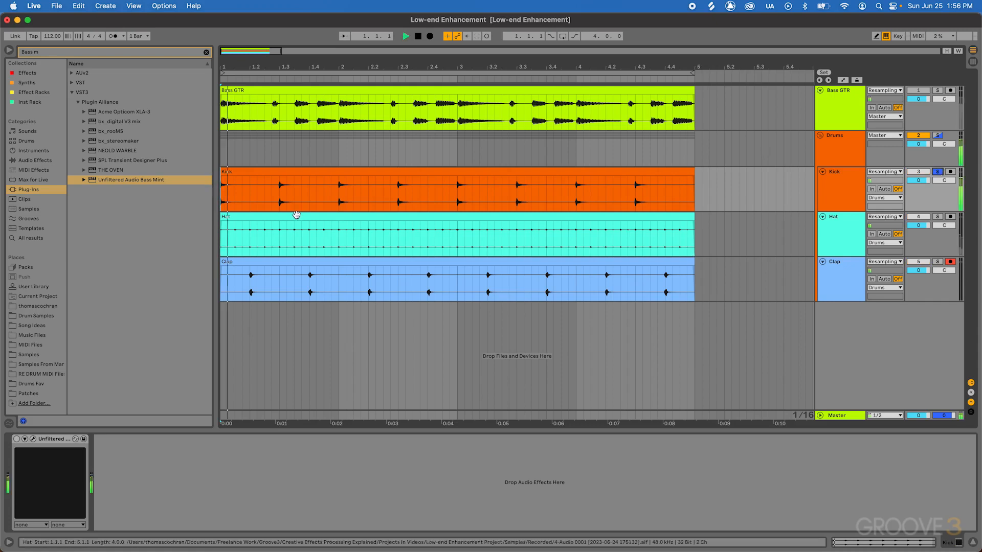
{"action": "key", "text": "space"}
{"action": "key", "text": "space"}
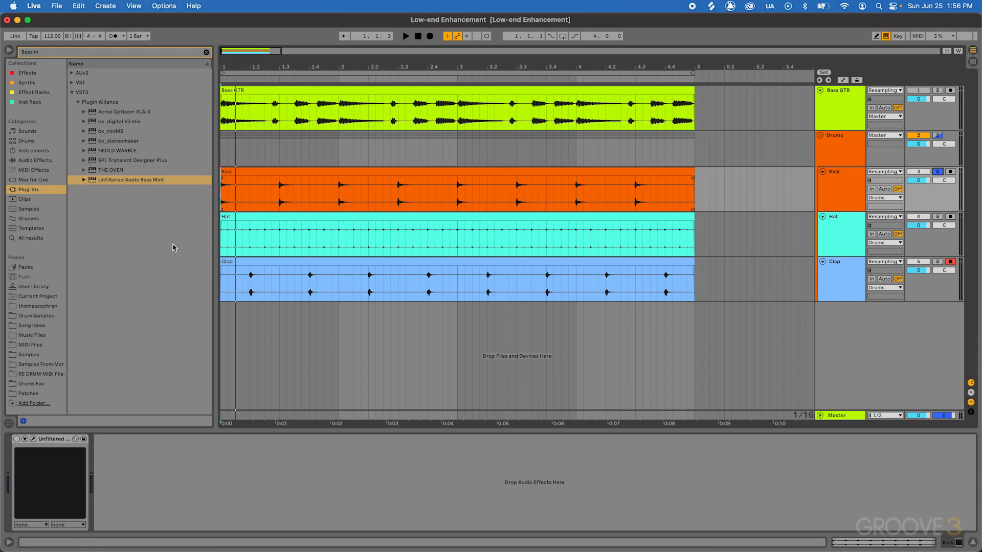
Step: Replace the plug-in on the Kick track with a fresh instance of Unfiltered Audio Bass Mint
{"action": "left_click", "coordinate": [42, 443]}
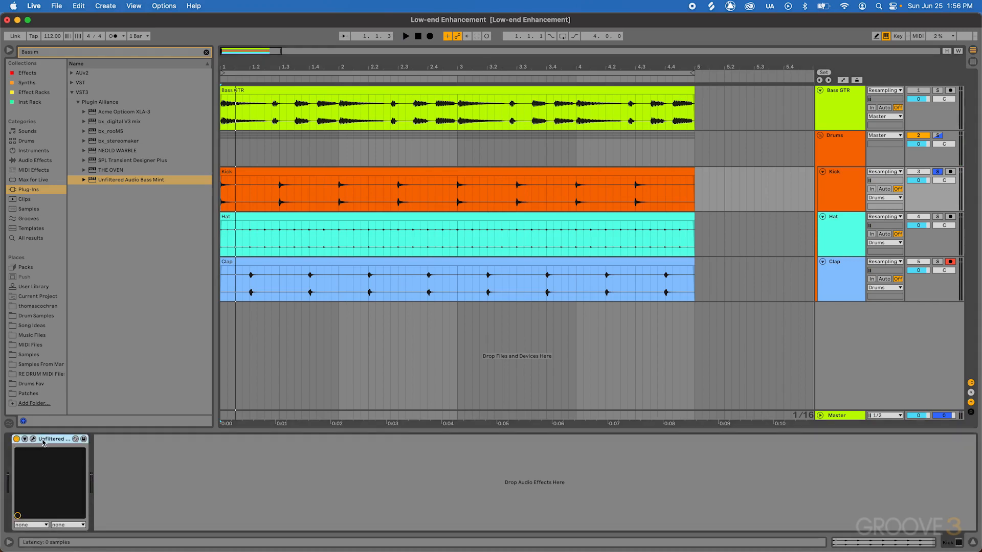
{"action": "key", "text": "Delete"}
{"action": "left_click", "coordinate": [123, 179]}
{"action": "left_click_drag", "start_coordinate": [123, 180], "coordinate": [274, 204]}
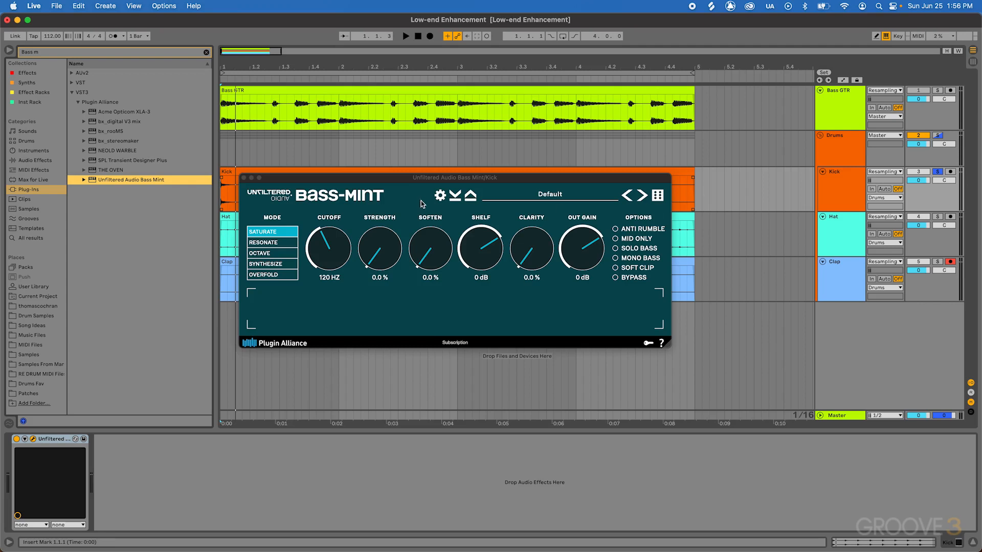
{"action": "left_click_drag", "start_coordinate": [407, 182], "coordinate": [395, 211]}
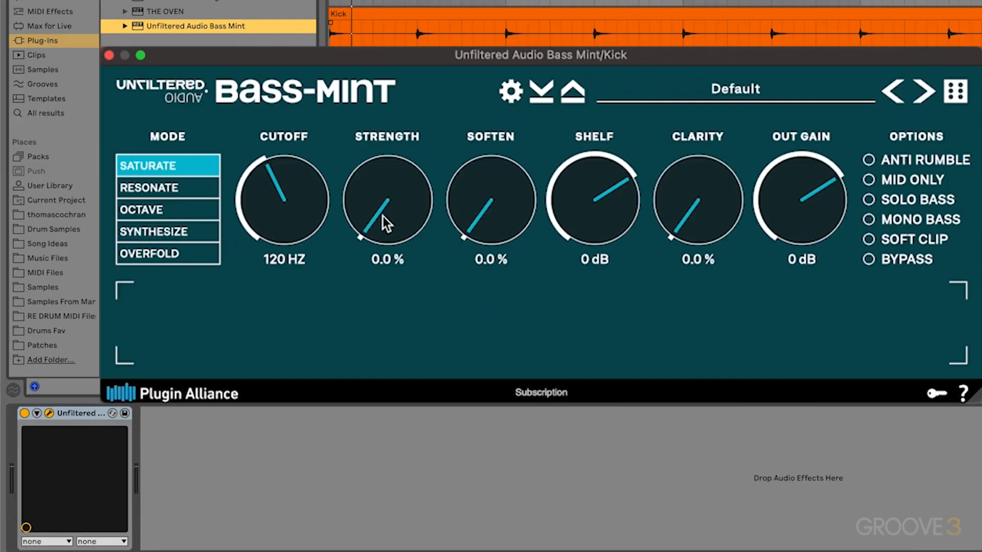
Step: Raise the Strength for the kick to 69.2 % in Saturate mode
{"action": "left_click_drag", "start_coordinate": [366, 288], "coordinate": [368, 218]}
{"action": "left_click_drag", "start_coordinate": [389, 77], "coordinate": [391, 66]}
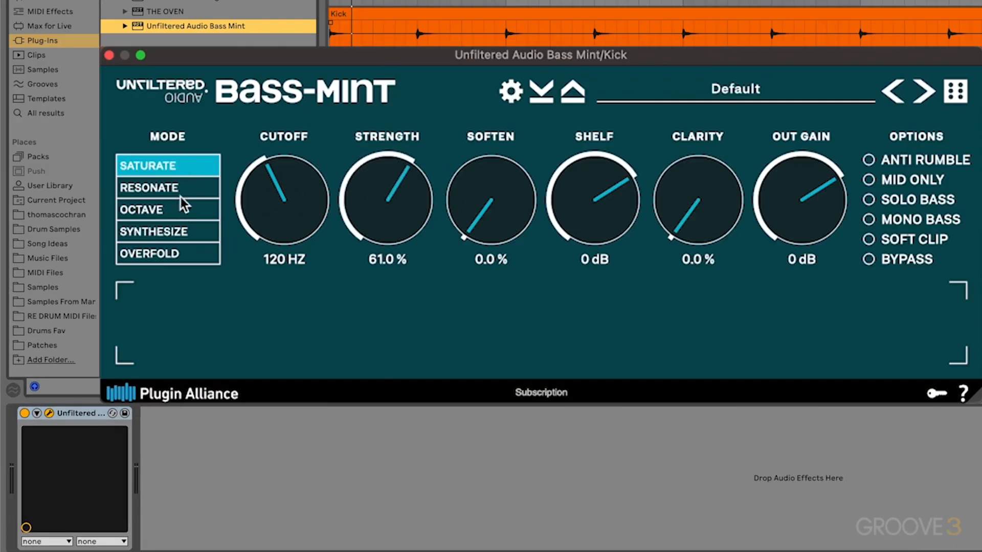
{"action": "left_click_drag", "start_coordinate": [352, 210], "coordinate": [358, 187]}
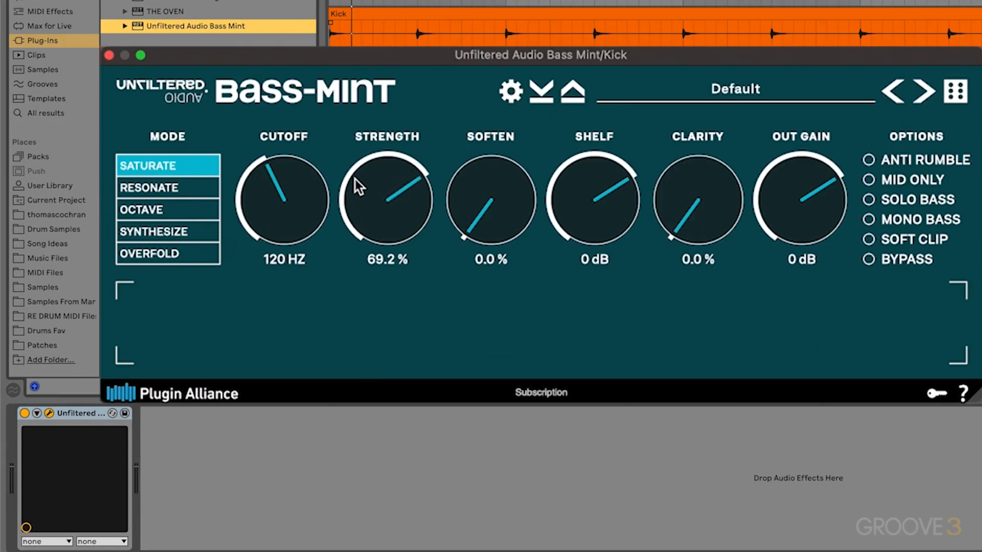
Step: Audition the kick through the Saturate, Resonate, Octave, Synthesize and Overfold modes, finishing on Overfold
{"action": "key", "text": "space"}
{"action": "left_click", "coordinate": [184, 186]}
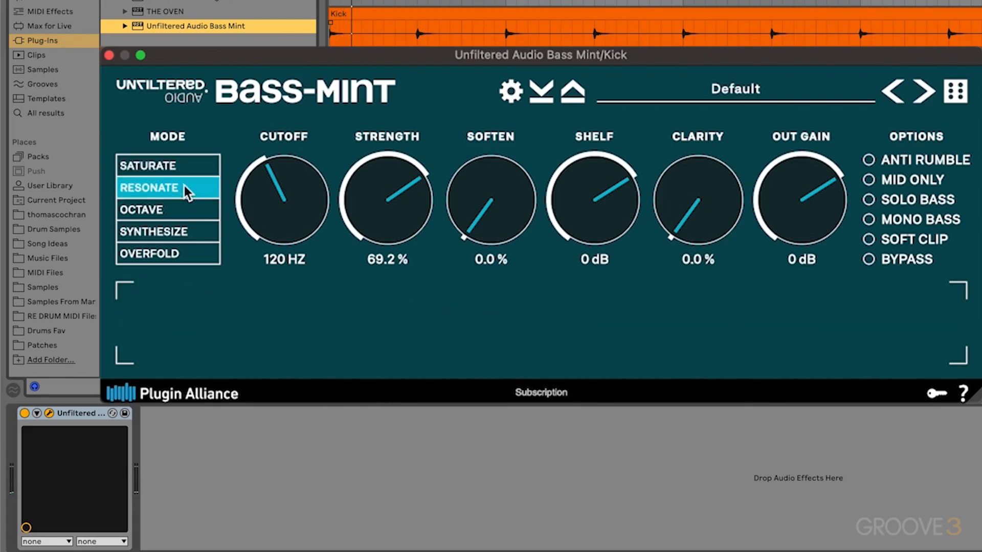
{"action": "left_click", "coordinate": [193, 214]}
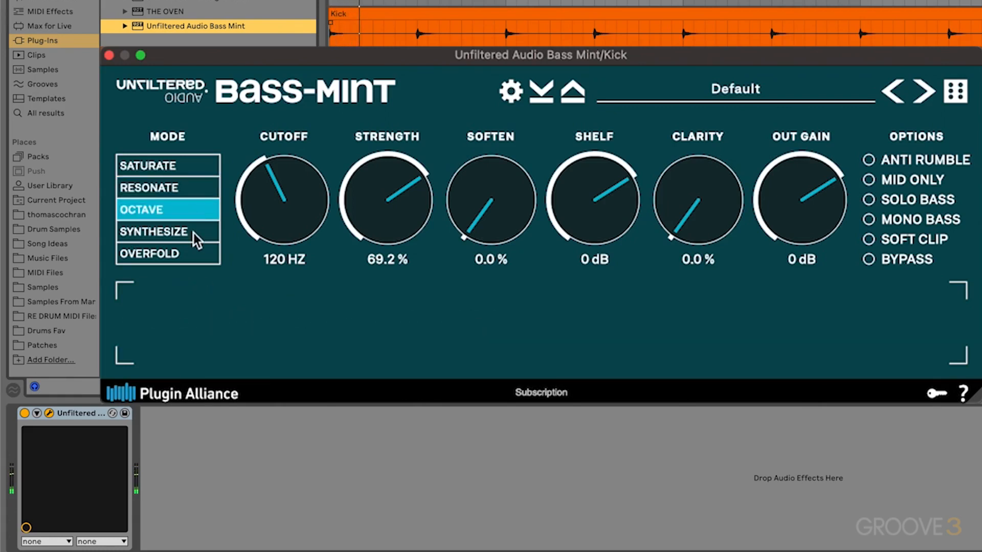
{"action": "left_click", "coordinate": [194, 233]}
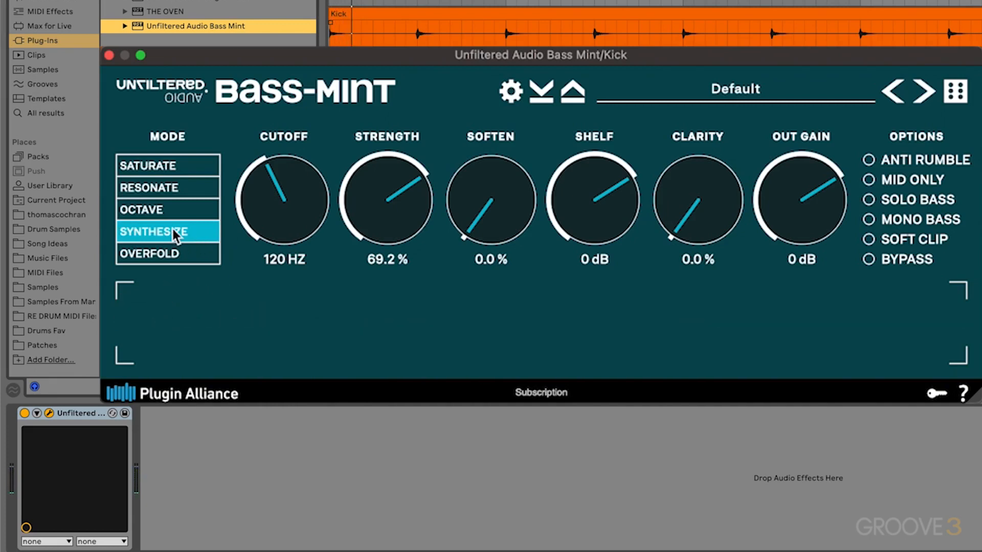
{"action": "left_click", "coordinate": [174, 253]}
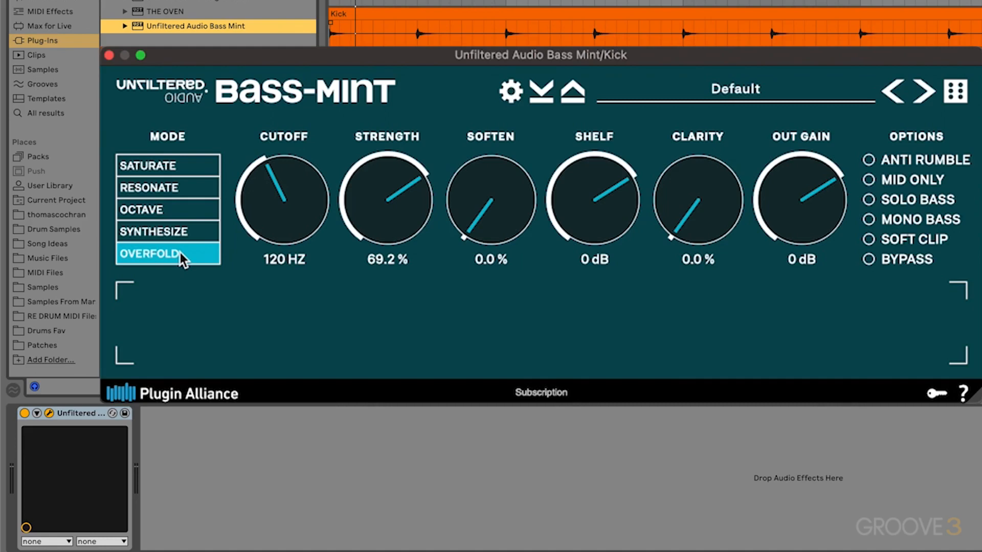
Step: Raise the Overfold mode's Cutoff to 249 Hz and audition the kick
{"action": "left_click_drag", "start_coordinate": [294, 193], "coordinate": [297, 121]}
{"action": "key", "text": "space"}
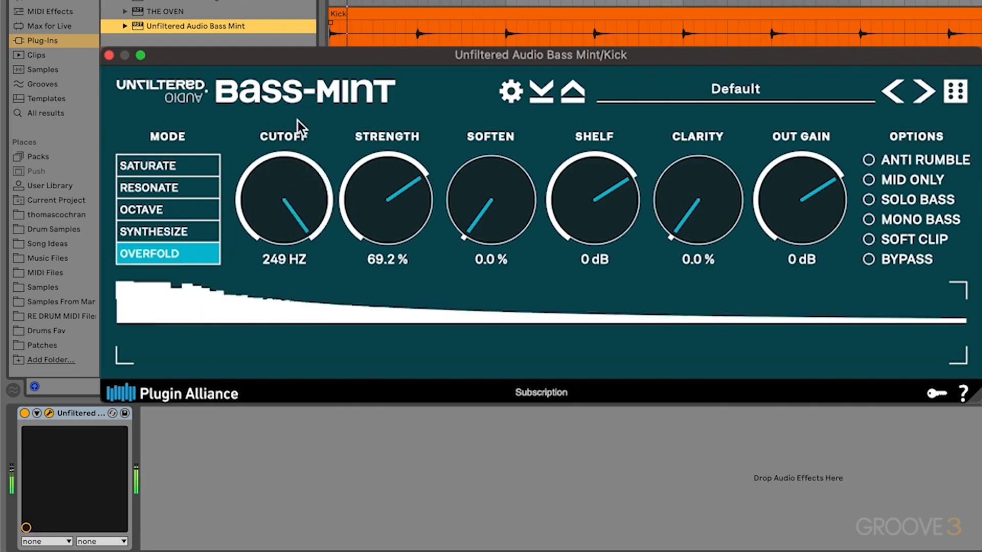
{"action": "key", "text": "space"}
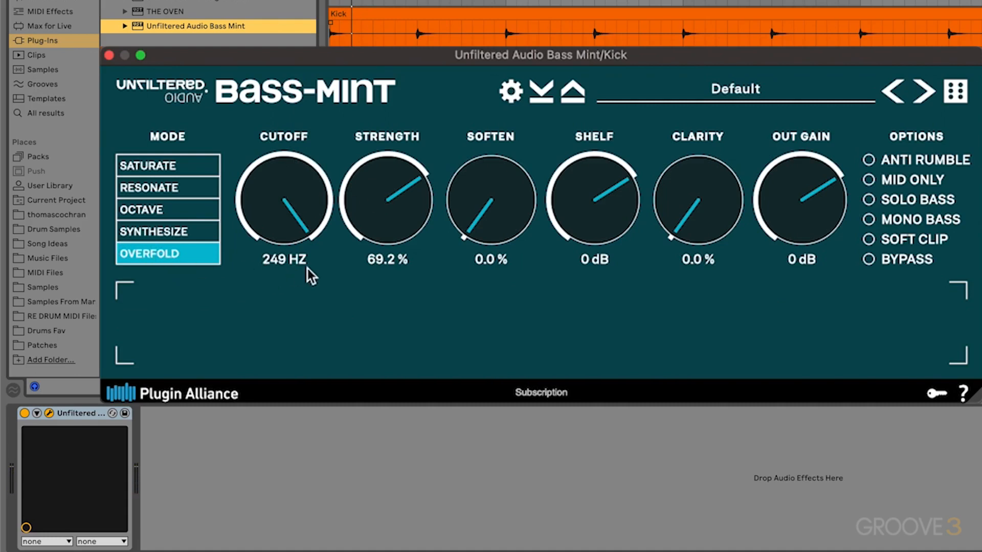
{"action": "key", "text": "space"}
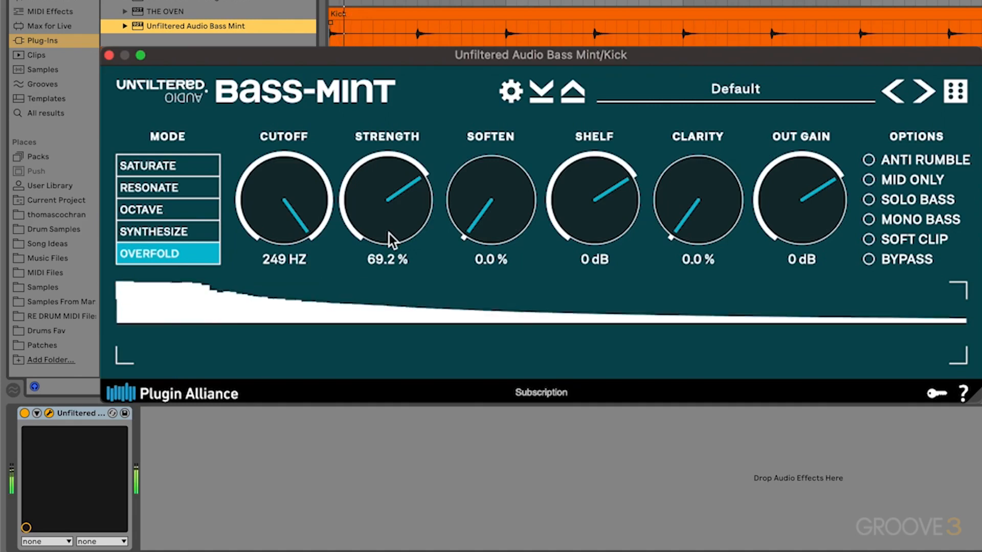
Step: Tame the Overfold effect on the kick with Soft Clip enabled, Strength at 27.4 % and Soften at 100 %
{"action": "left_click", "coordinate": [907, 242]}
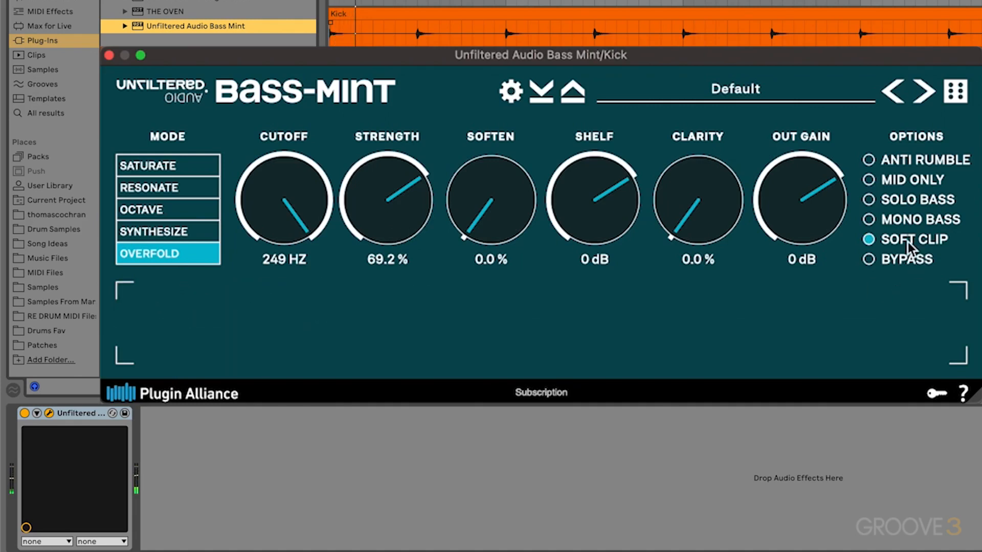
{"action": "left_click_drag", "start_coordinate": [398, 179], "coordinate": [402, 299]}
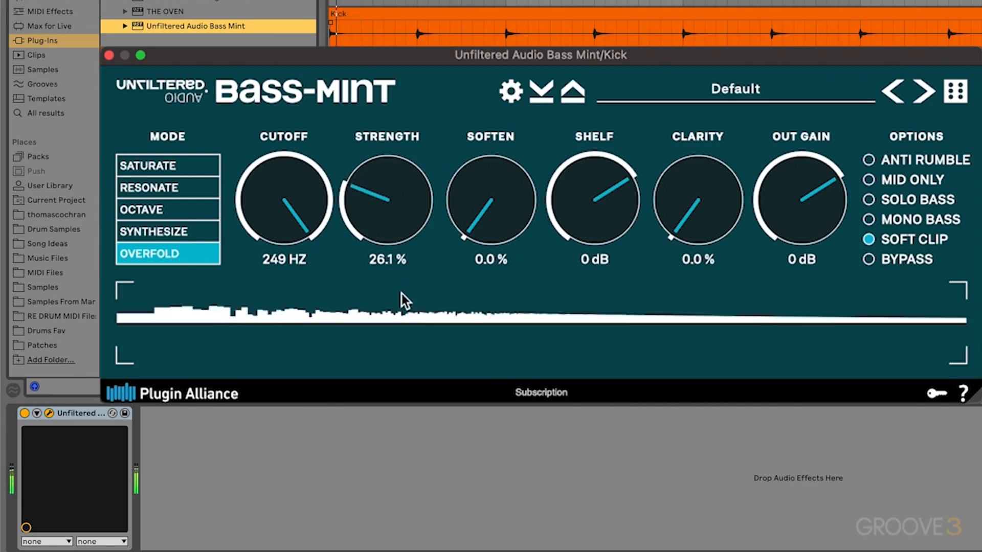
{"action": "left_click_drag", "start_coordinate": [397, 211], "coordinate": [397, 206]}
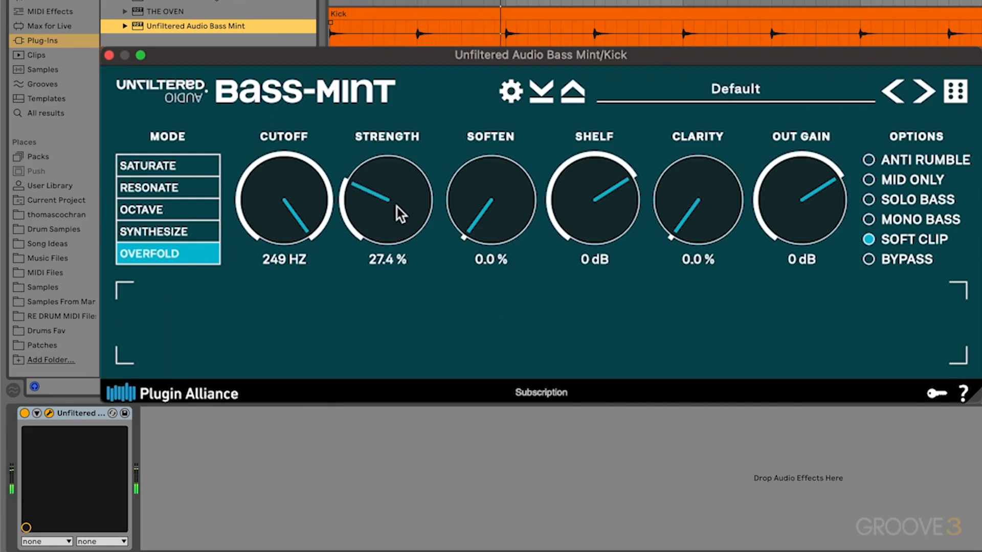
{"action": "left_click_drag", "start_coordinate": [487, 205], "coordinate": [492, 21]}
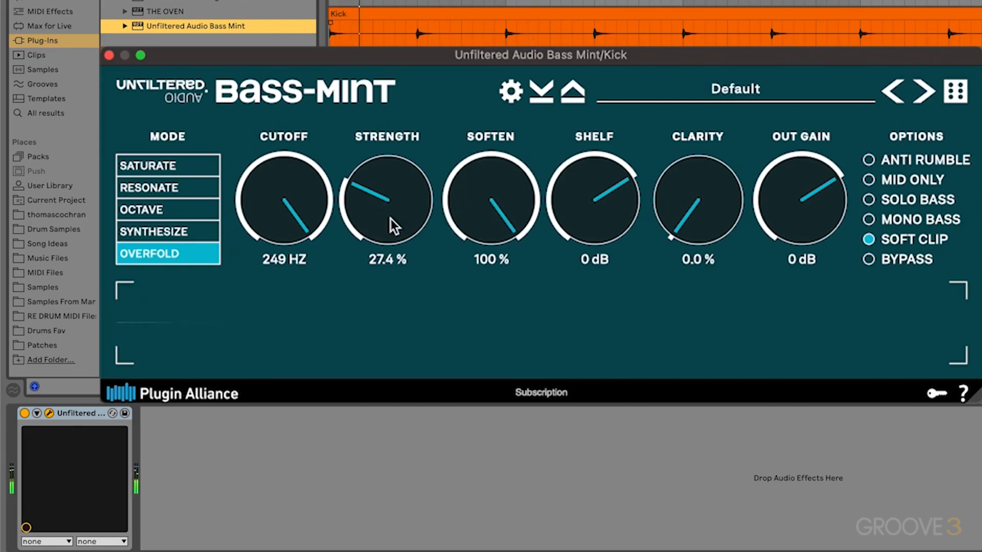
Step: Set the kick's Strength to 33.6 % and Clarity to 100 %, auditioning Clarity at 0 % for comparison
{"action": "left_click_drag", "start_coordinate": [391, 219], "coordinate": [386, 202]}
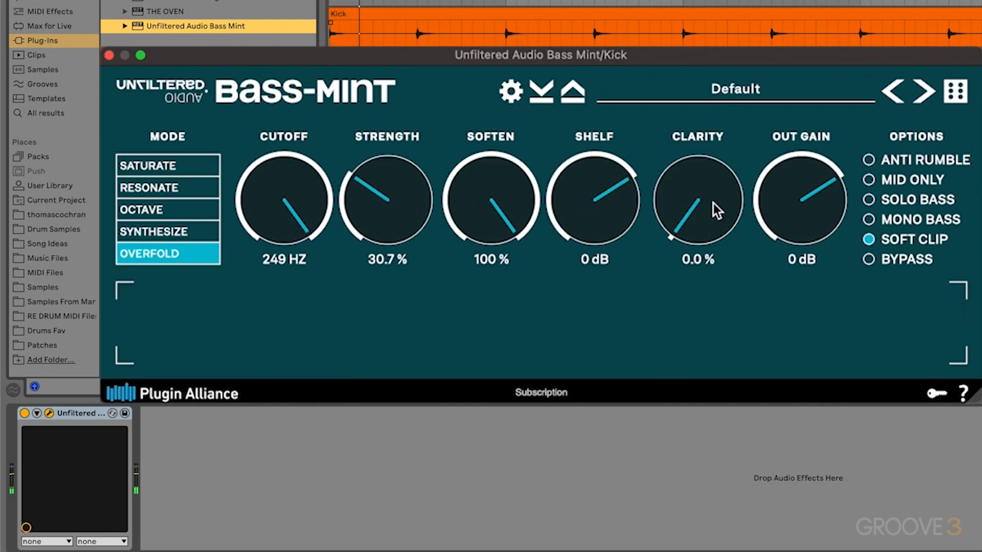
{"action": "left_click_drag", "start_coordinate": [713, 204], "coordinate": [754, 248]}
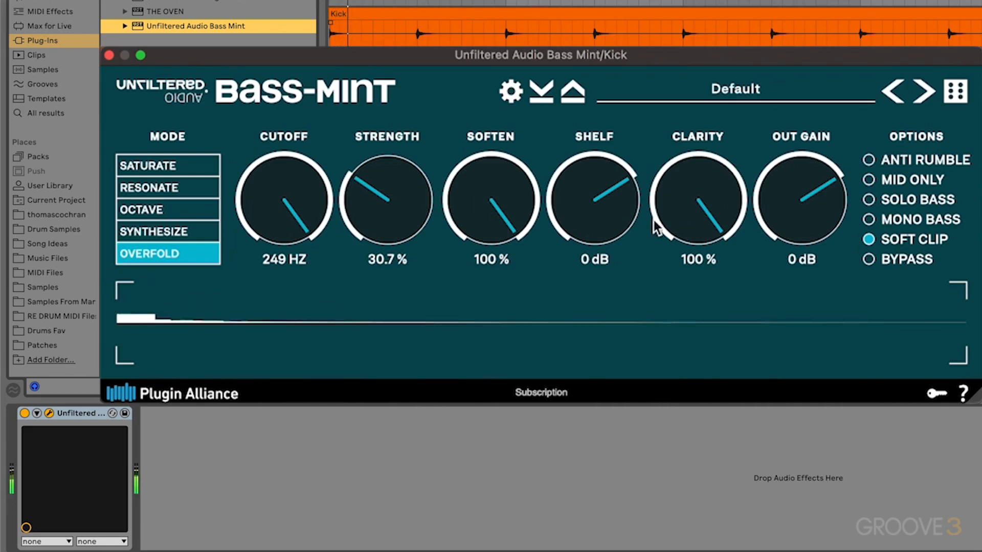
{"action": "left_click_drag", "start_coordinate": [412, 165], "coordinate": [408, 160]}
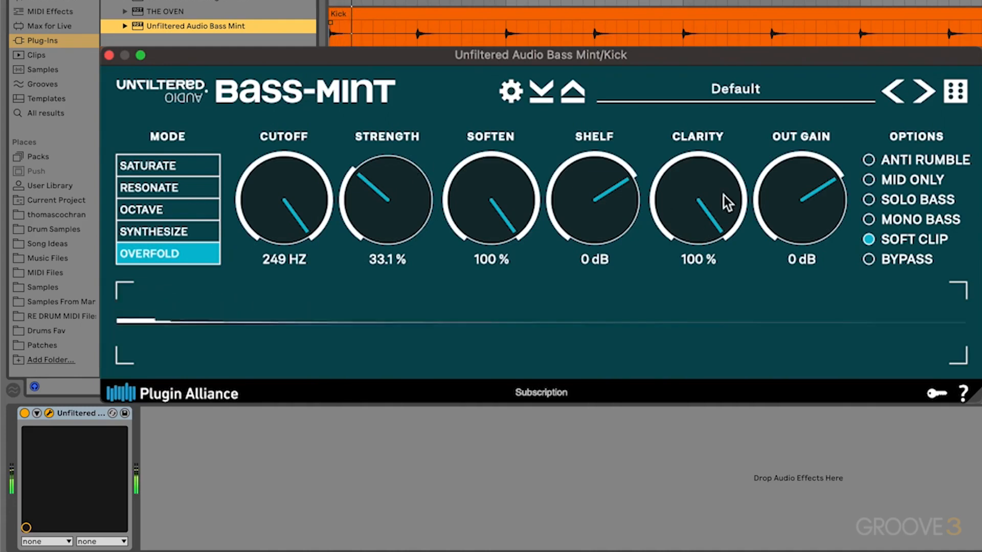
{"action": "left_click_drag", "start_coordinate": [711, 168], "coordinate": [664, 323]}
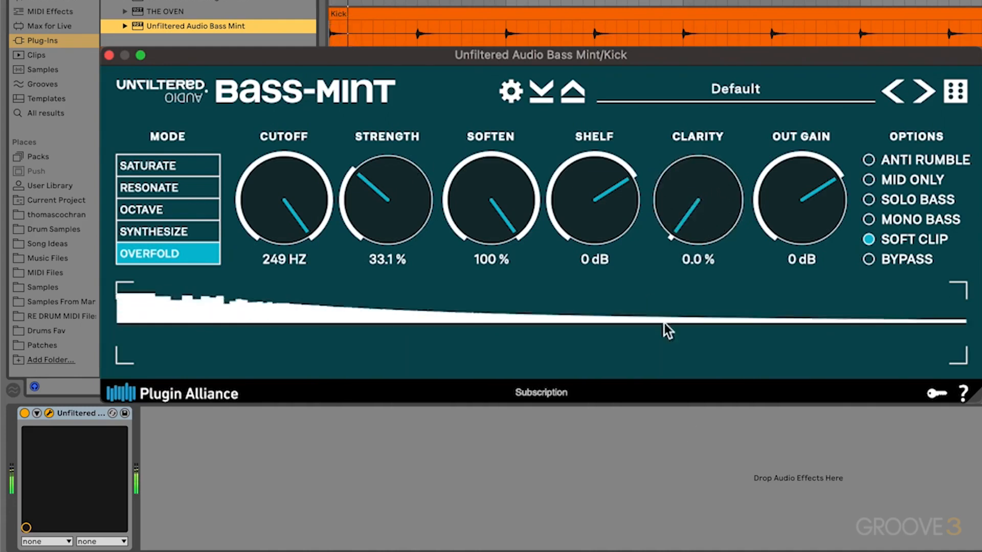
{"action": "double_click", "coordinate": [700, 201]}
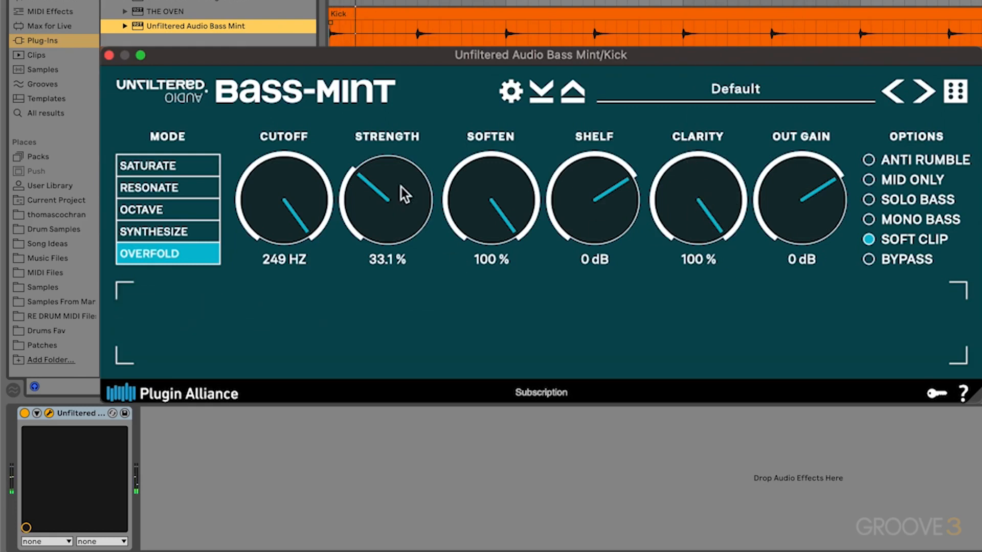
{"action": "left_click_drag", "start_coordinate": [401, 187], "coordinate": [401, 185]}
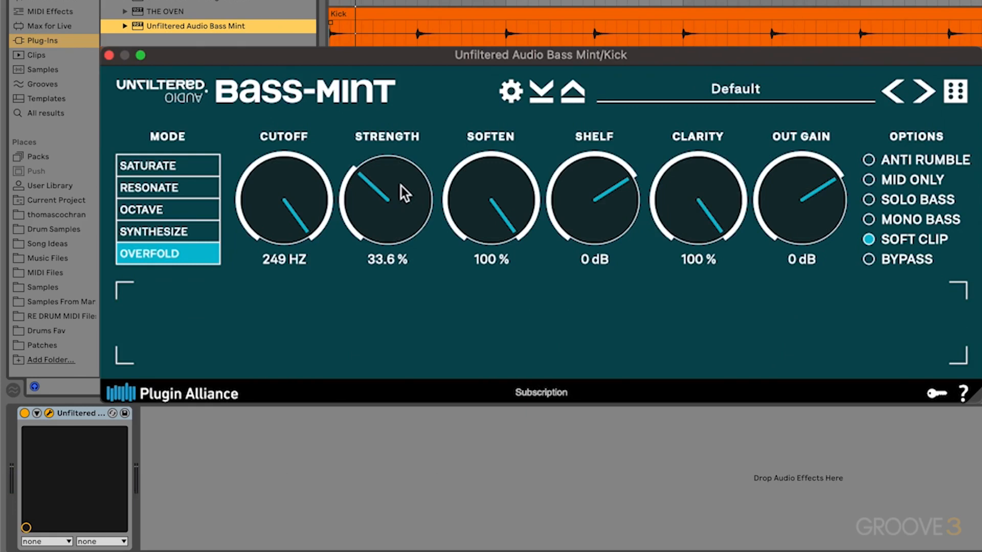
Step: Compare the kick with the plug-in switched off and on, and set Strength to 31.1 %
{"action": "left_click", "coordinate": [26, 418]}
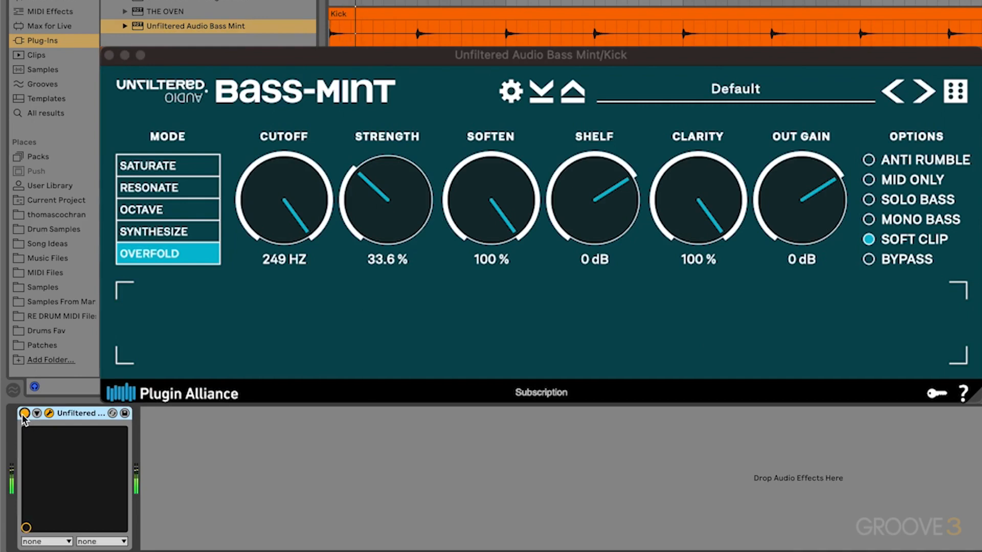
{"action": "key", "text": "space"}
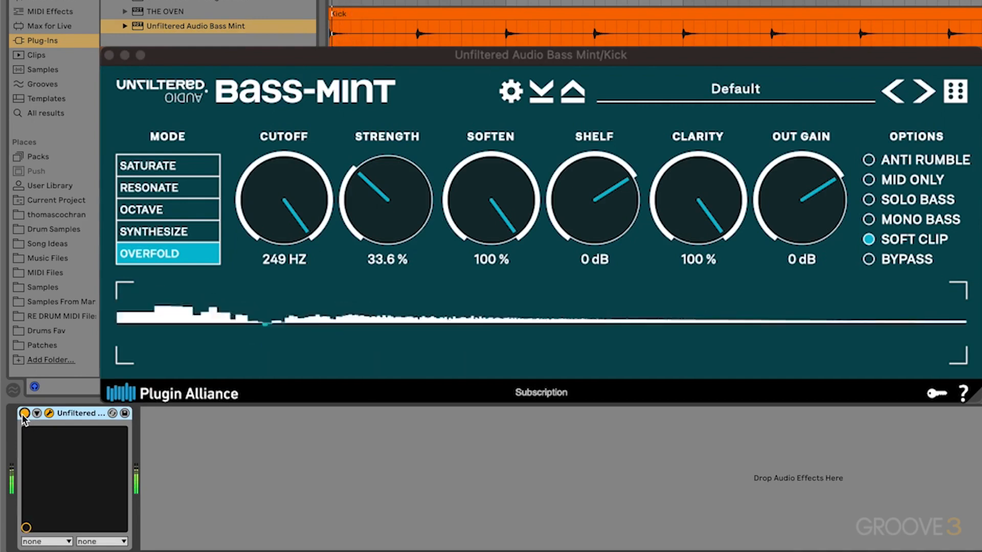
{"action": "key", "text": "space"}
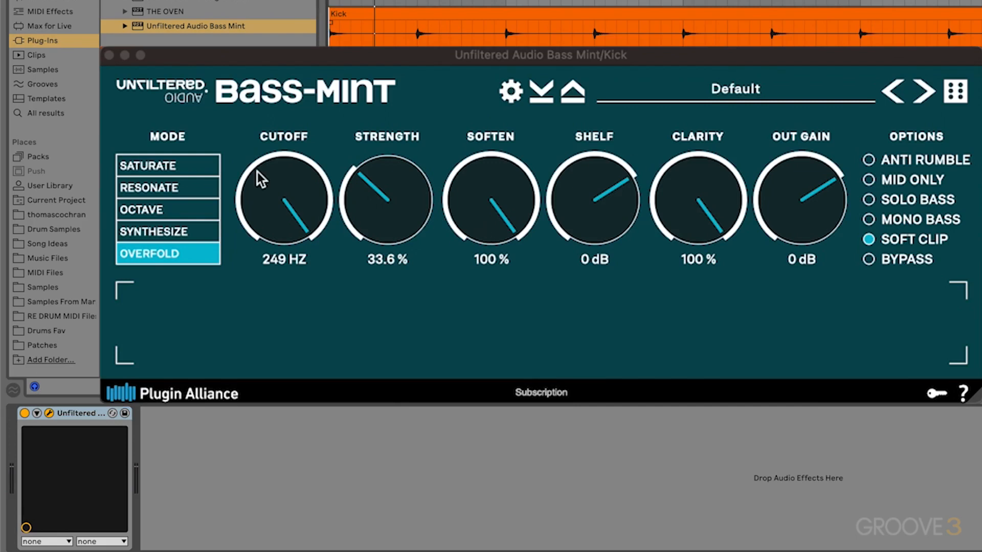
{"action": "key", "text": "space"}
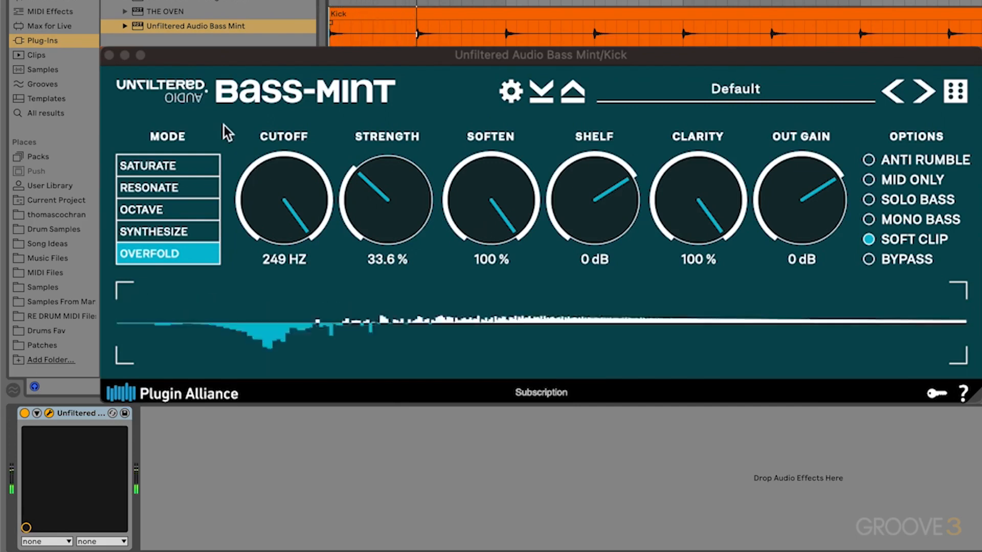
{"action": "left_click_drag", "start_coordinate": [406, 219], "coordinate": [406, 221]}
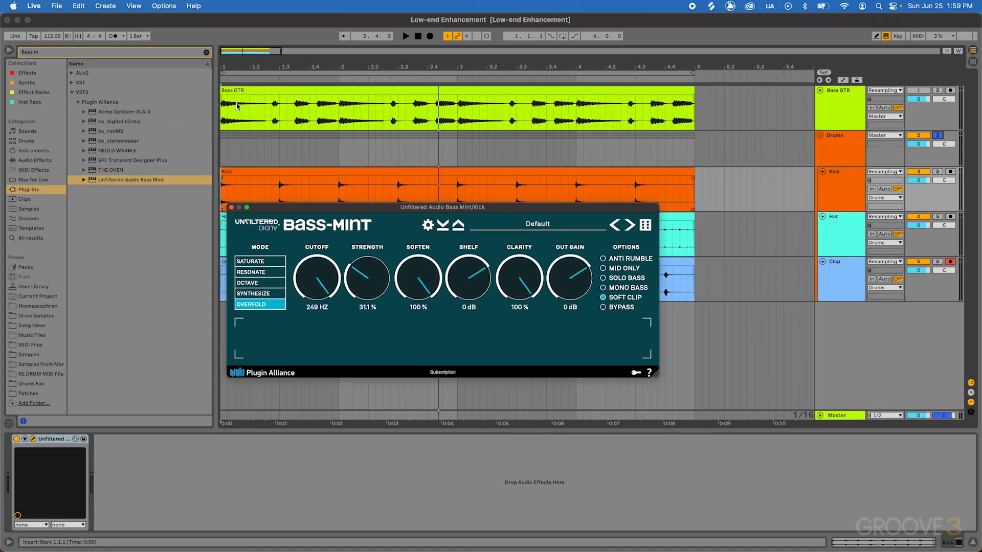
Step: Audition the soloed drums with the enhanced kick and close the kick's plug-in window
{"action": "key", "text": "space"}
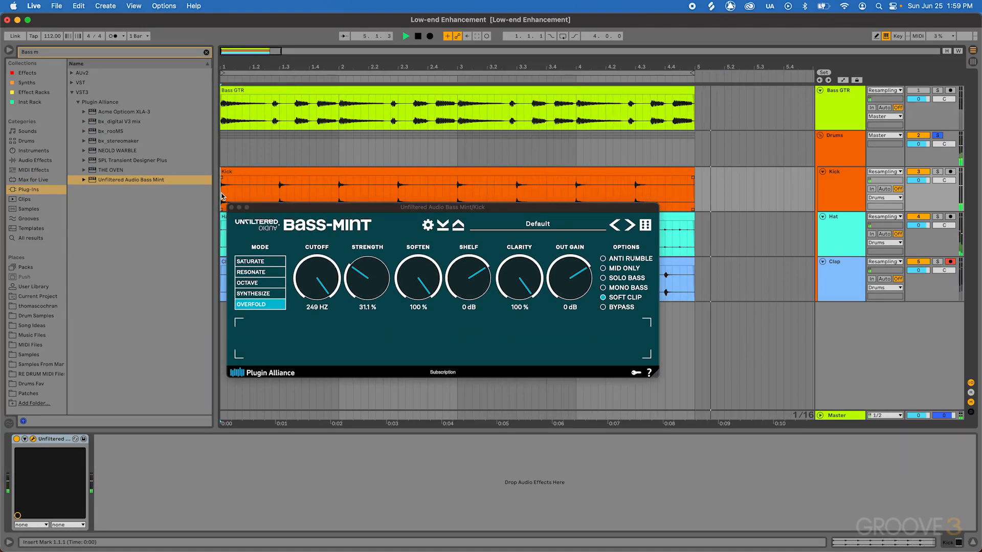
{"action": "key", "text": "space"}
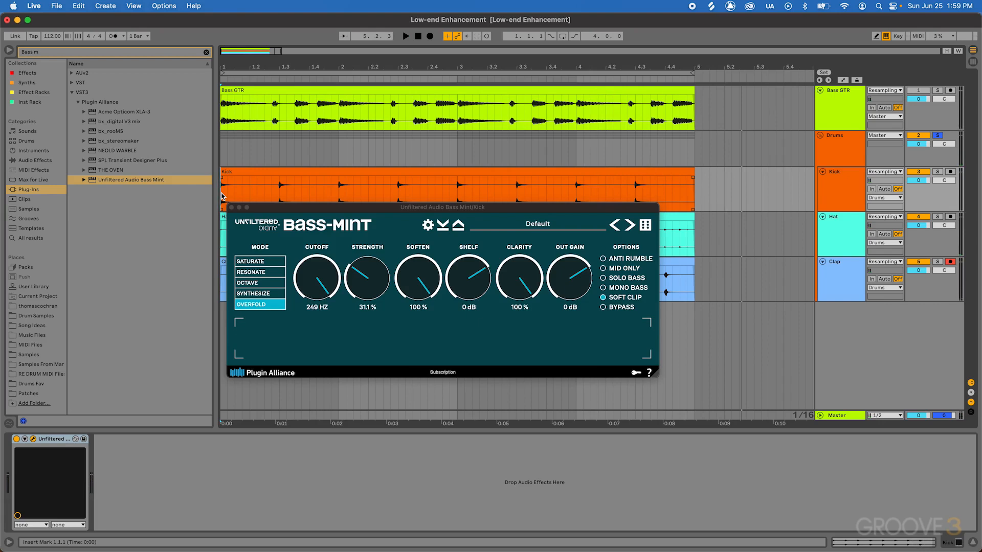
{"action": "left_click", "coordinate": [232, 207]}
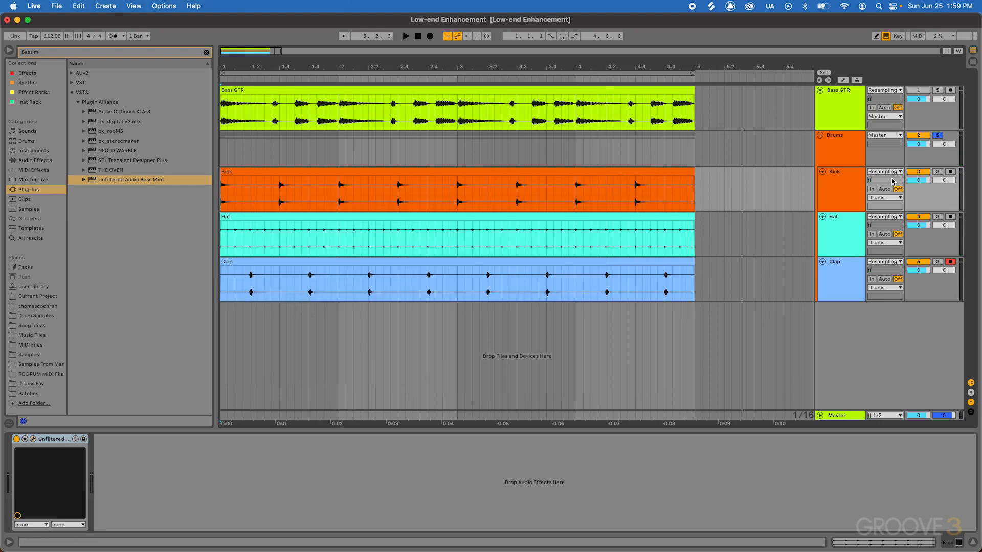
Step: Select the Drums group and turn off its solo
{"action": "left_click", "coordinate": [845, 149]}
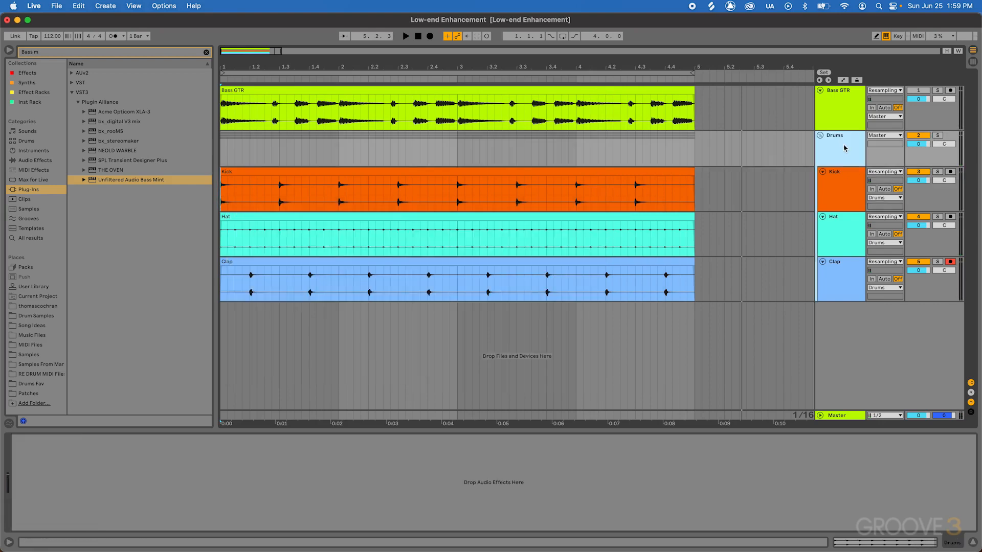